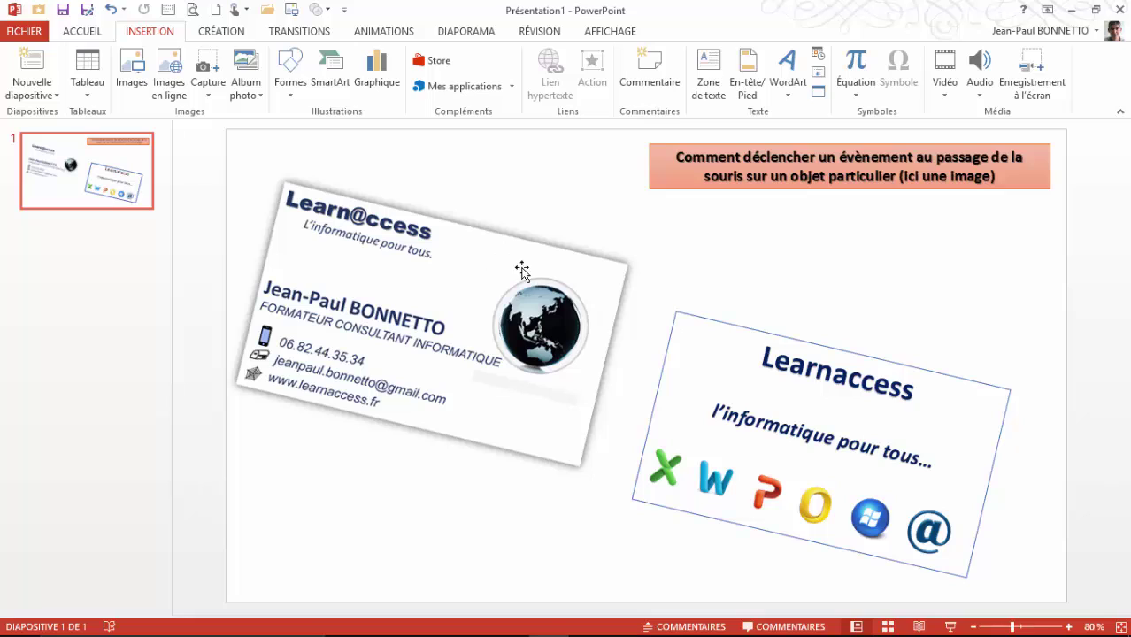
Step: Select both business cards, the left contact card and the Learnaccess card
{"action": "left_click", "coordinate": [757, 330]}
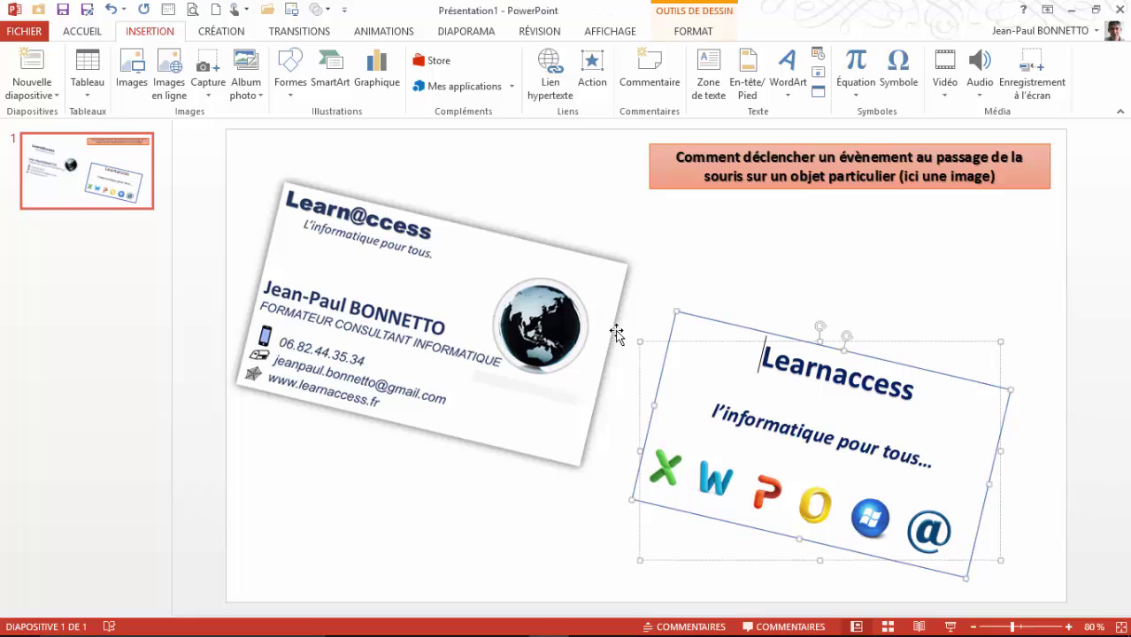
{"action": "left_click", "coordinate": [655, 257]}
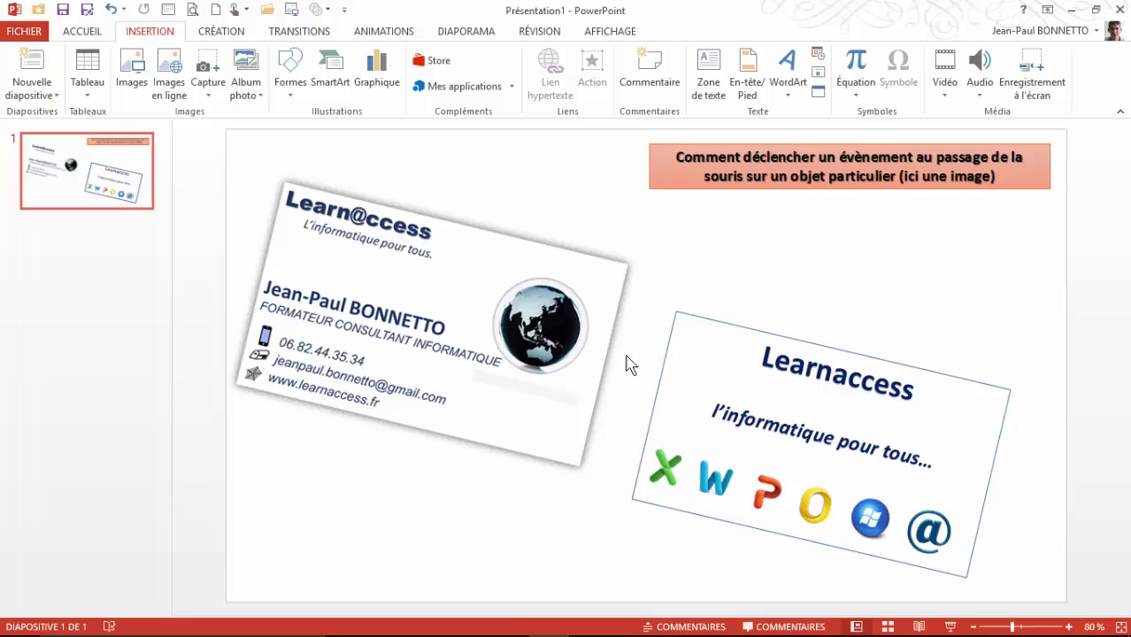
{"action": "left_click", "coordinate": [518, 256]}
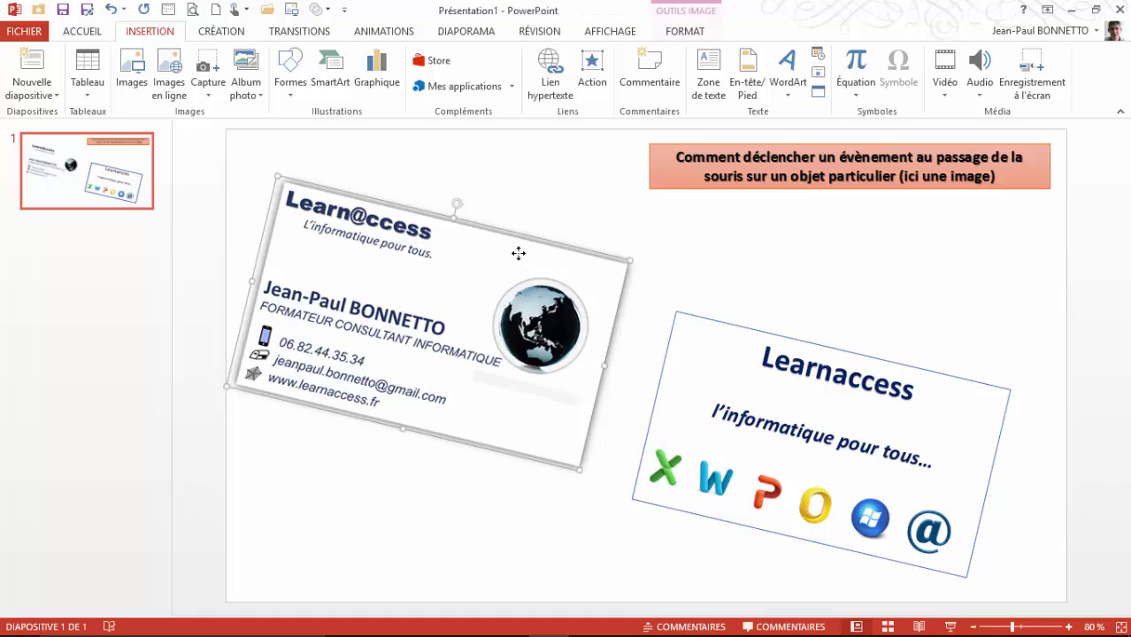
{"action": "left_click", "coordinate": [706, 325], "text": "ctrl"}
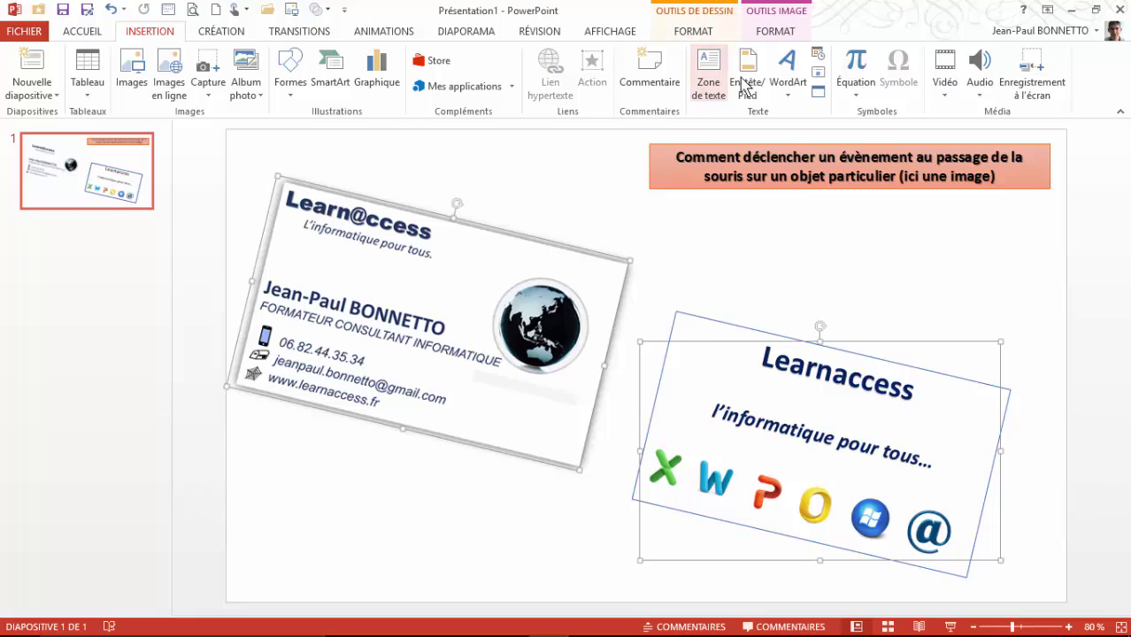
Step: Align the two cards with Centrer and Aligner au milieu so they stack exactly
{"action": "left_click", "coordinate": [708, 32]}
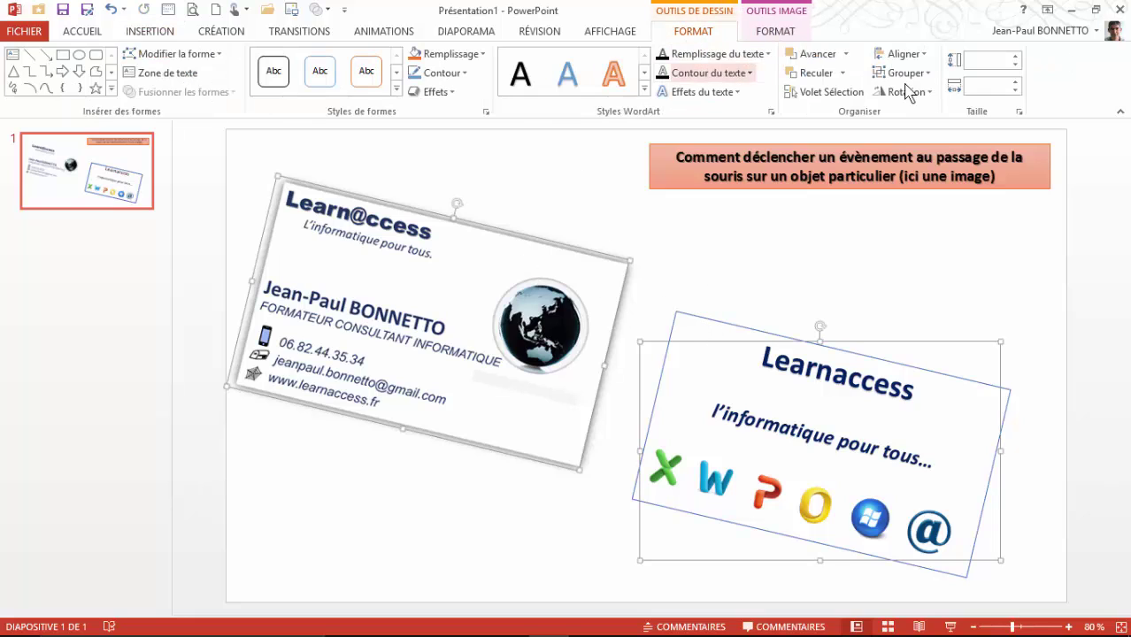
{"action": "left_click", "coordinate": [921, 54]}
{"action": "left_click", "coordinate": [889, 98]}
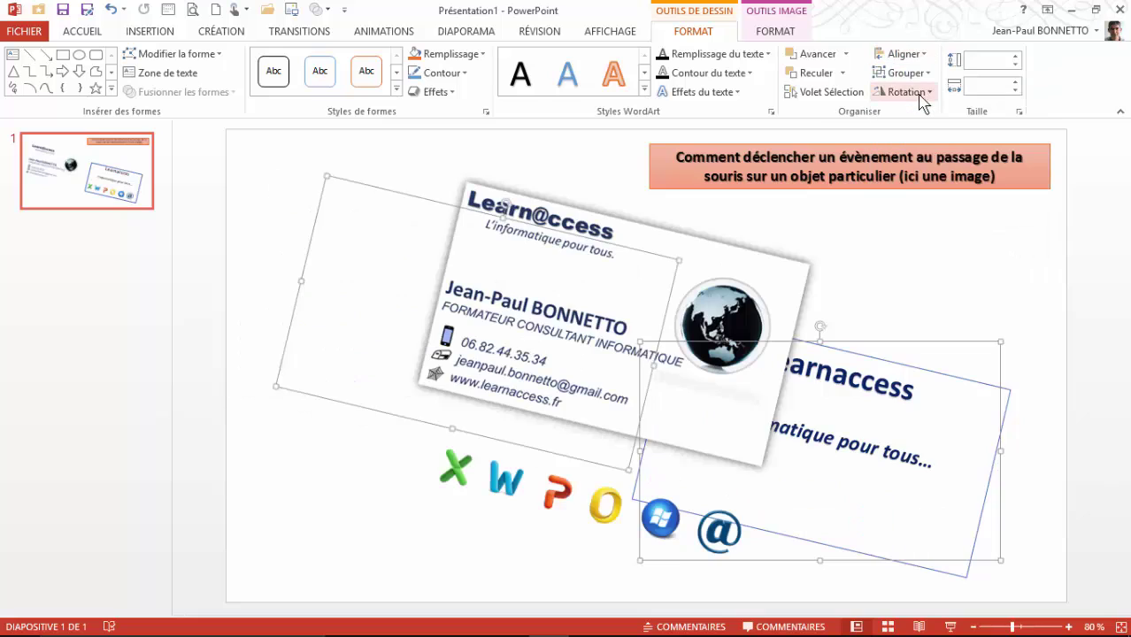
{"action": "left_click", "coordinate": [925, 55]}
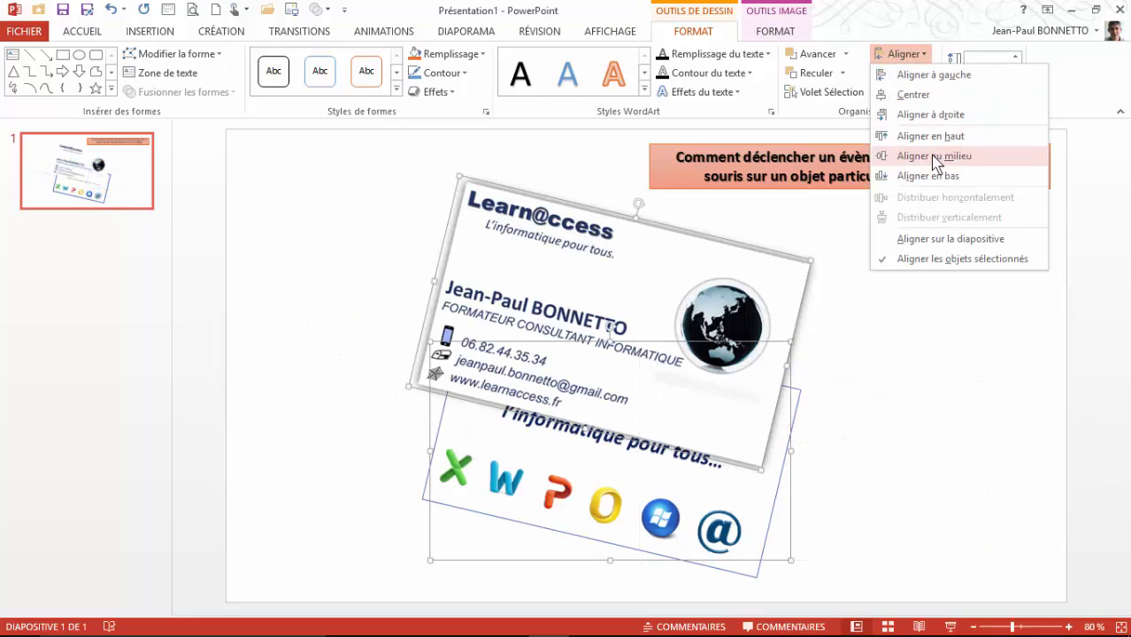
{"action": "left_click", "coordinate": [934, 155]}
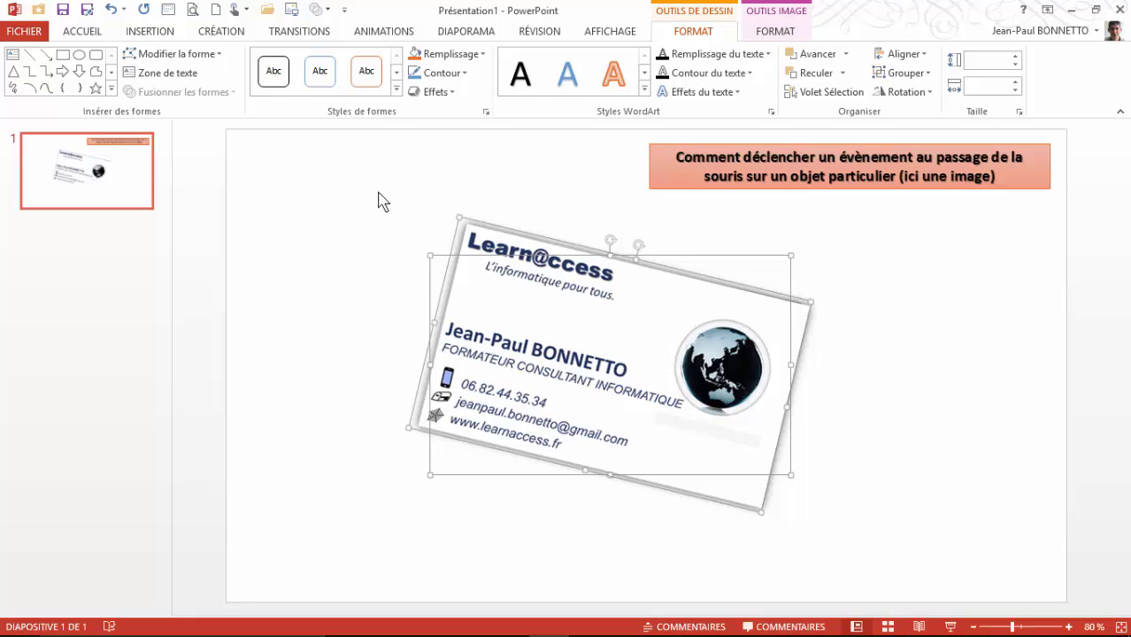
Step: Duplicate slide 1 with Ctrl+D, then delete the top contact card from the new slide 2
{"action": "left_click", "coordinate": [73, 140]}
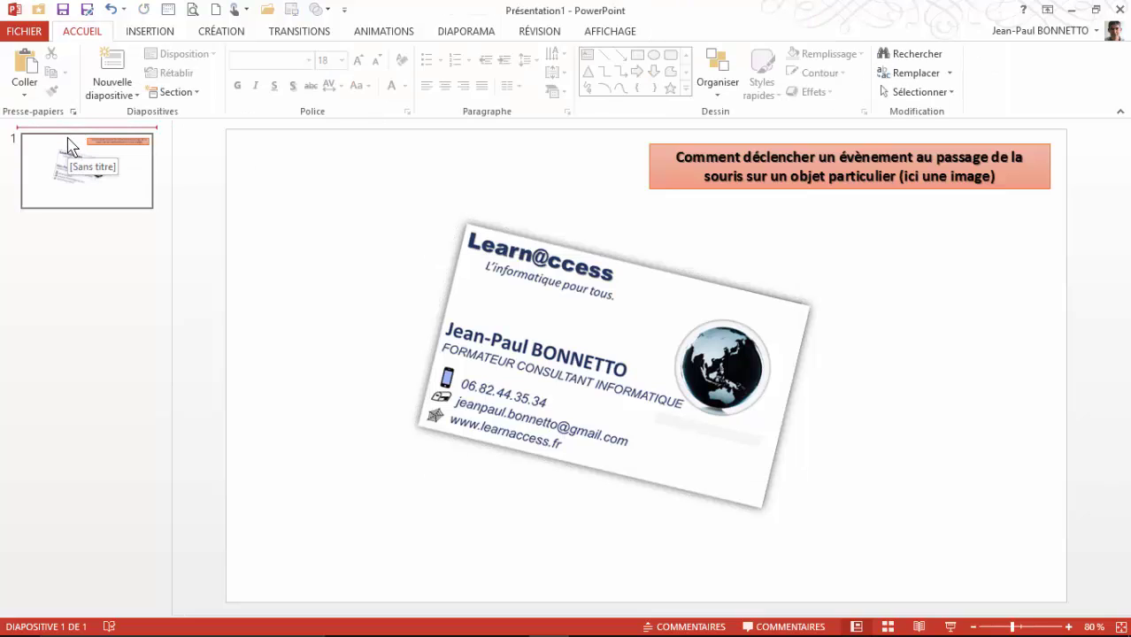
{"action": "left_click", "coordinate": [69, 139]}
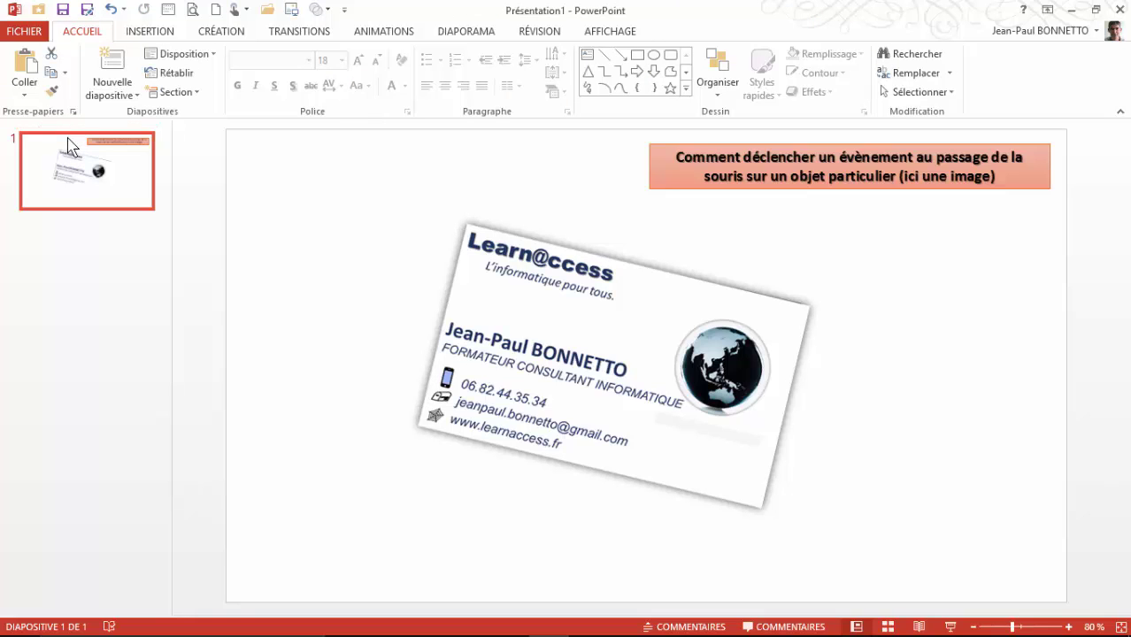
{"action": "right_click", "coordinate": [70, 139]}
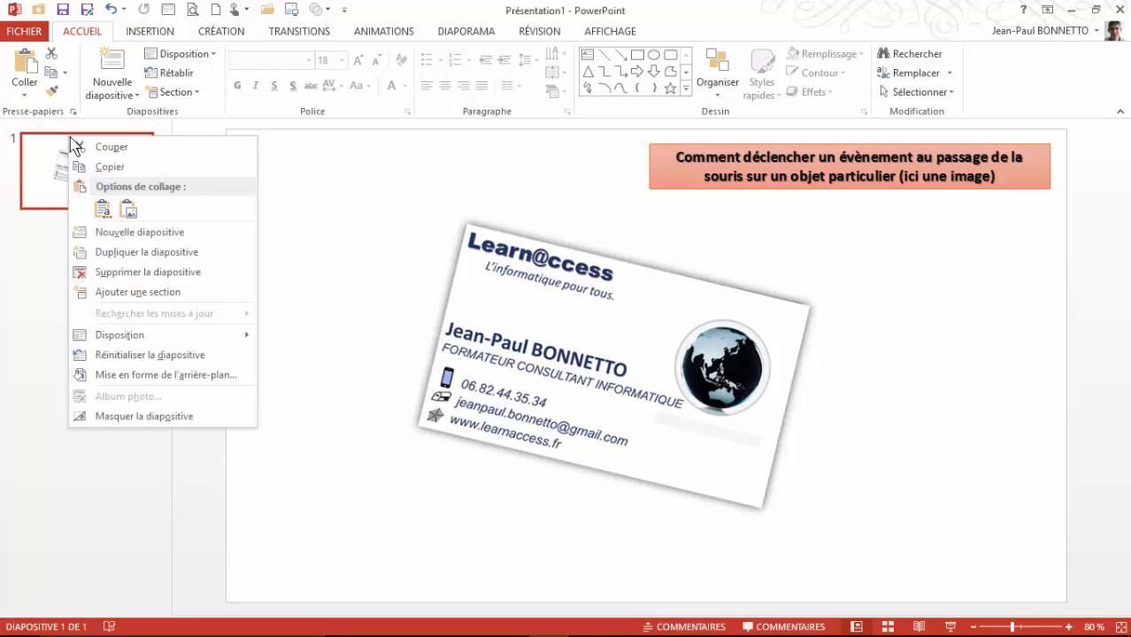
{"action": "key", "text": "Escape"}
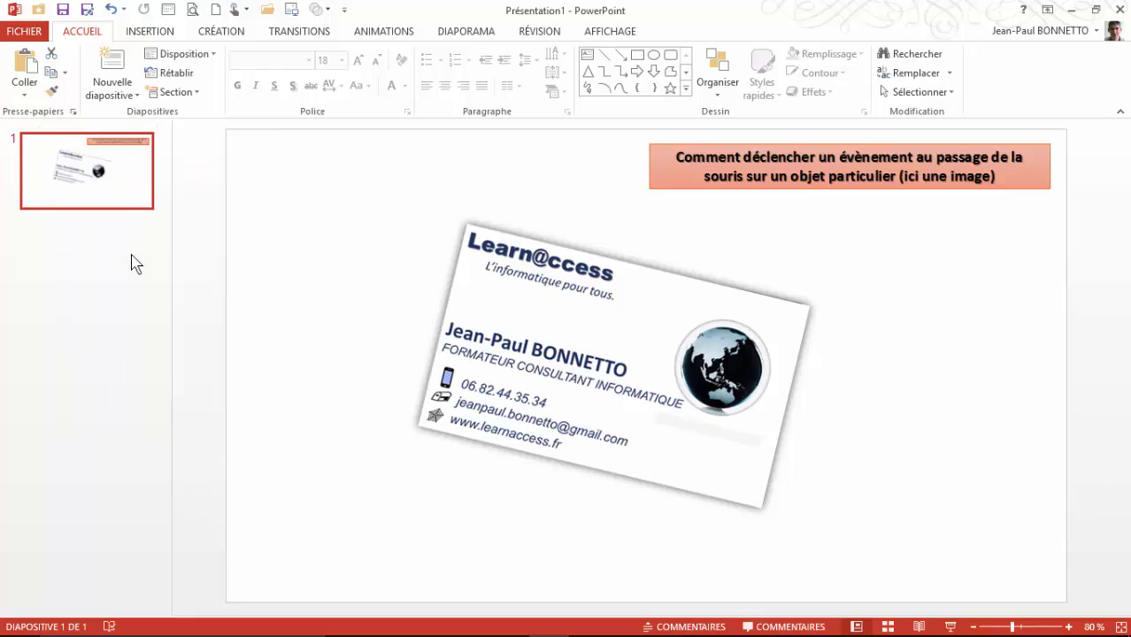
{"action": "key", "text": "ctrl+d"}
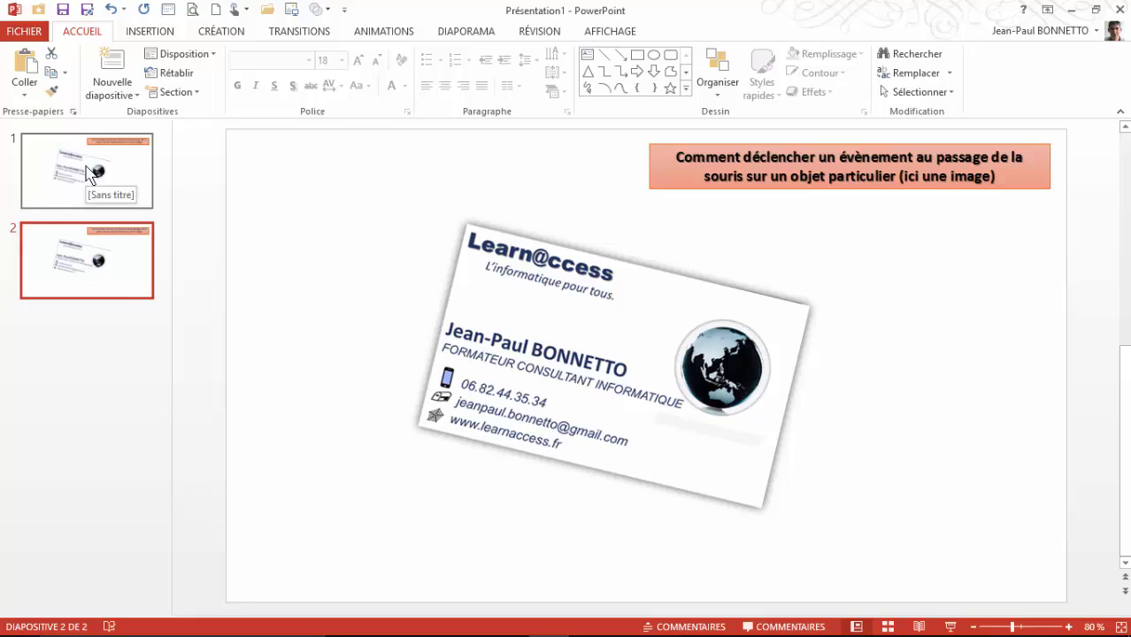
{"action": "left_click", "coordinate": [629, 281]}
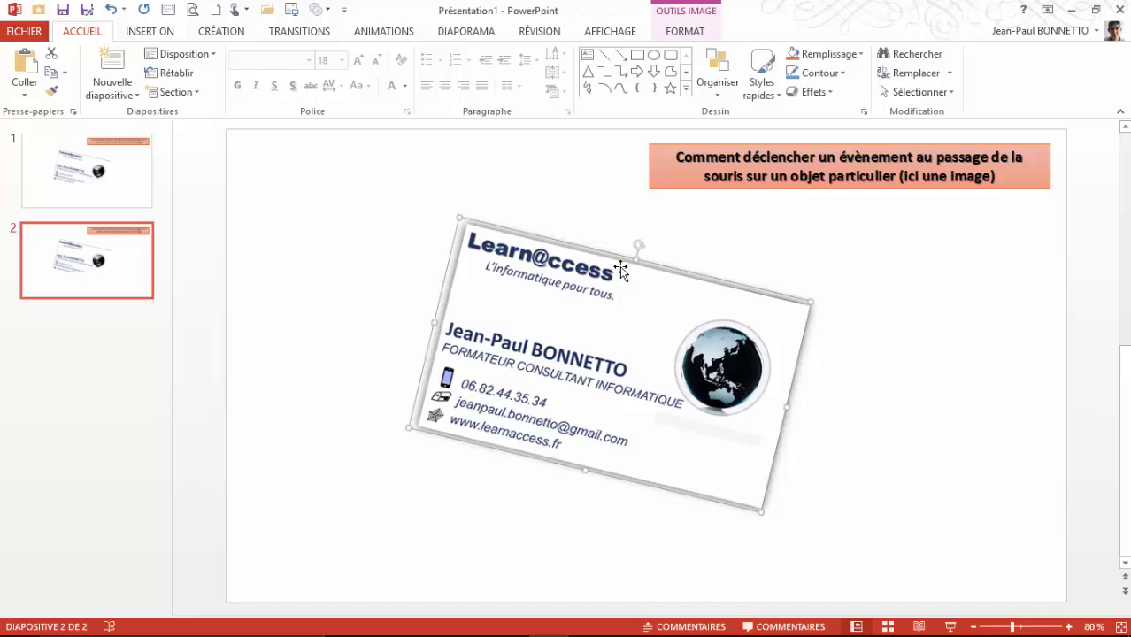
{"action": "key", "text": "Delete"}
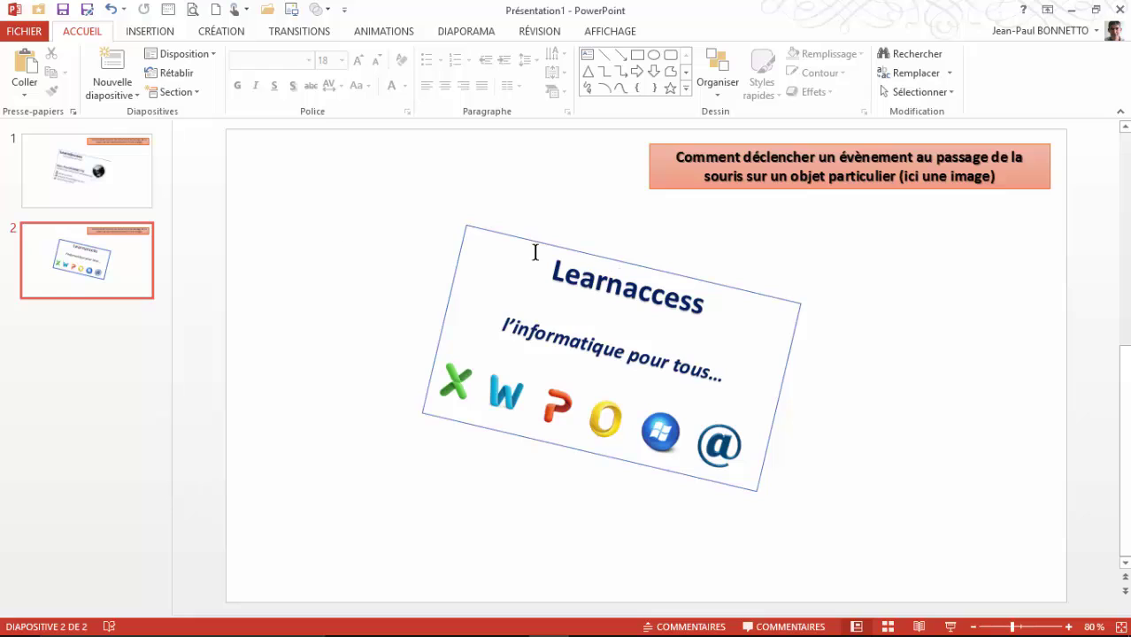
Step: Compare slides 1 and 2, then select slide 1's contact-card image on the Insertion tab
{"action": "left_click", "coordinate": [98, 173]}
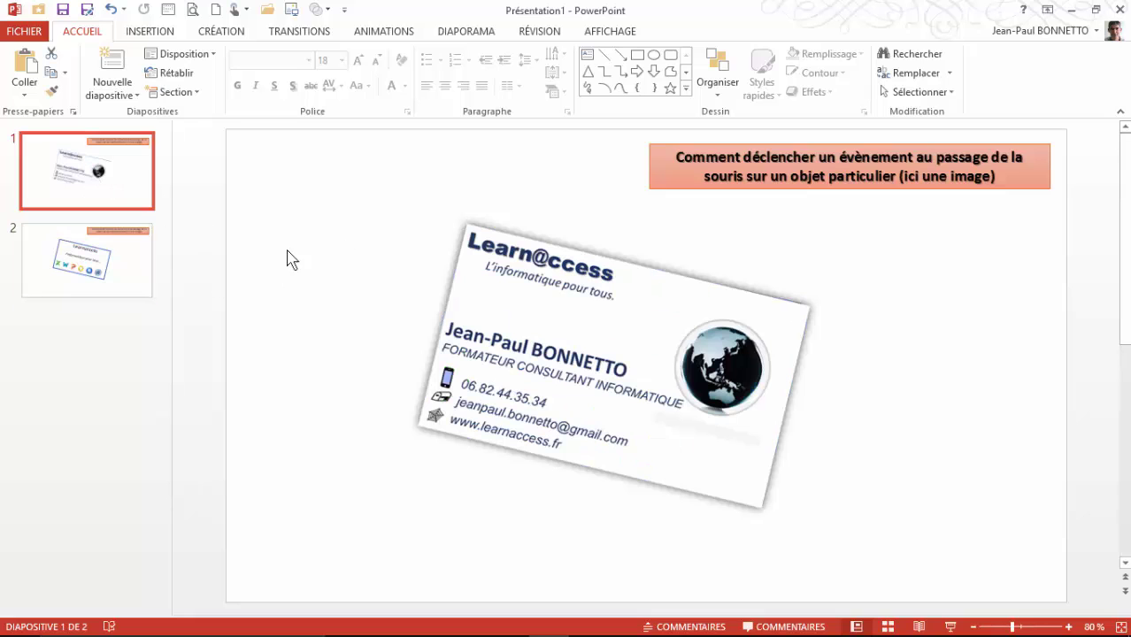
{"action": "left_click", "coordinate": [122, 272]}
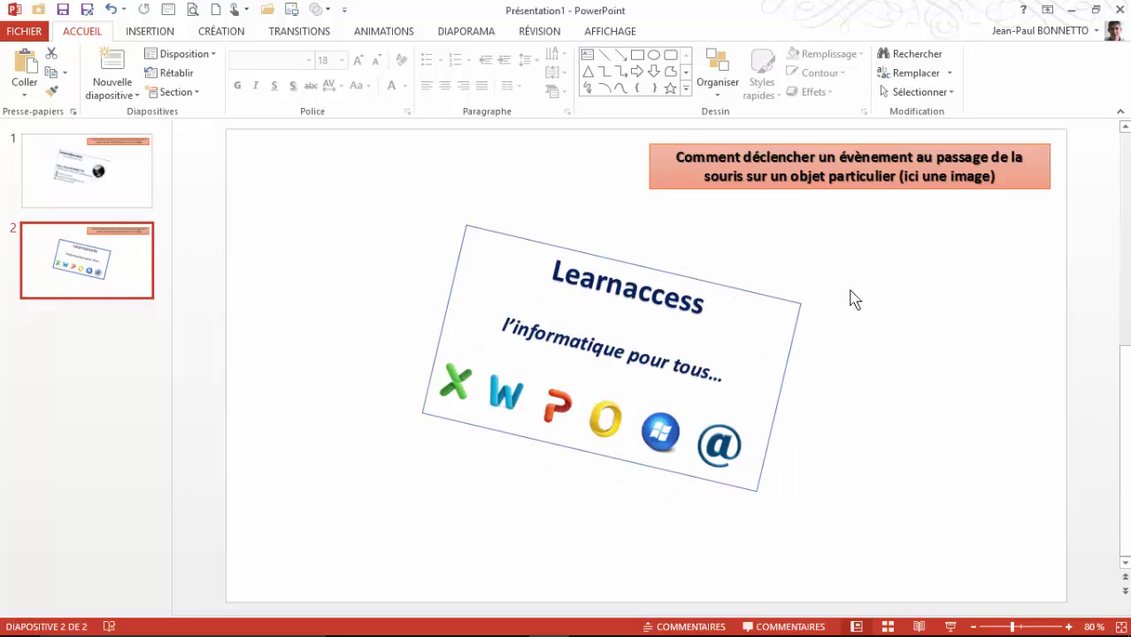
{"action": "left_click", "coordinate": [131, 191]}
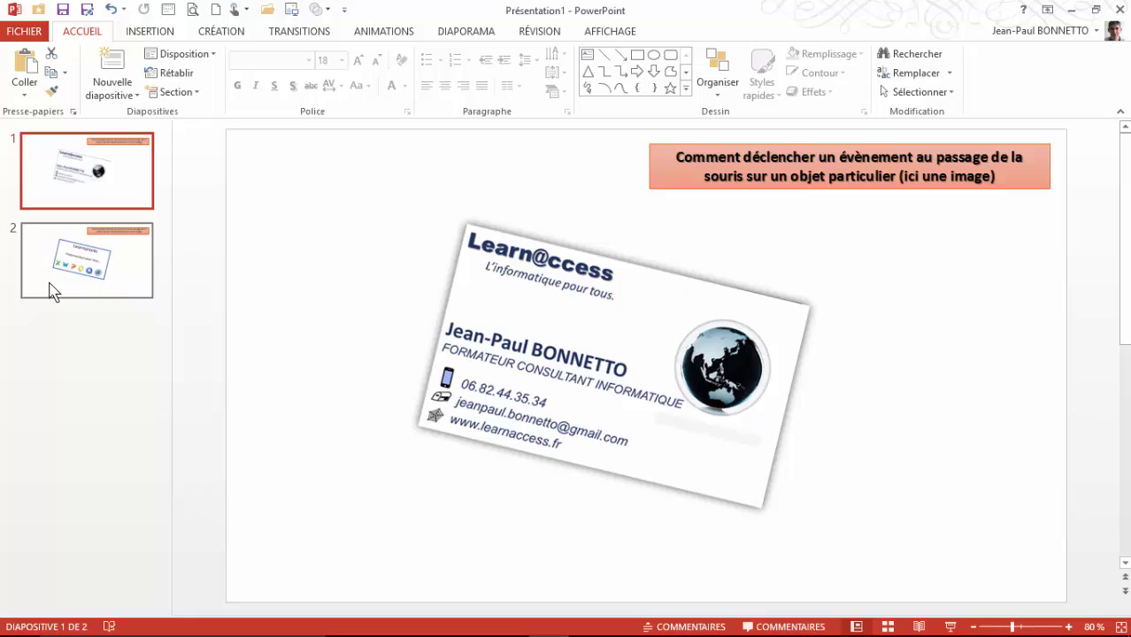
{"action": "left_click", "coordinate": [115, 285]}
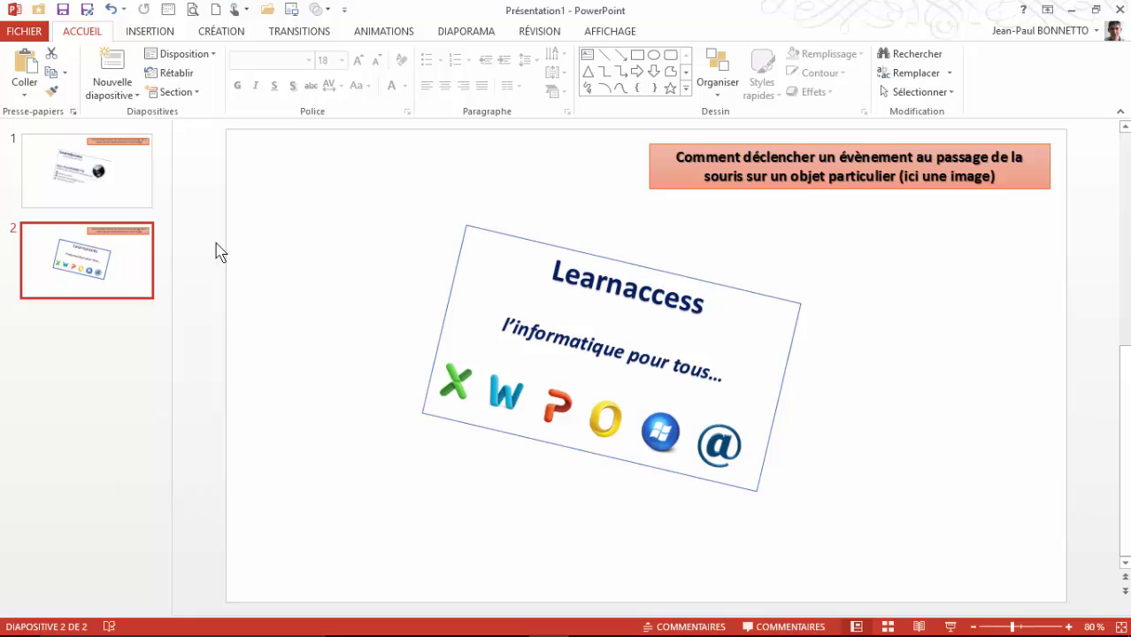
{"action": "left_click", "coordinate": [89, 173]}
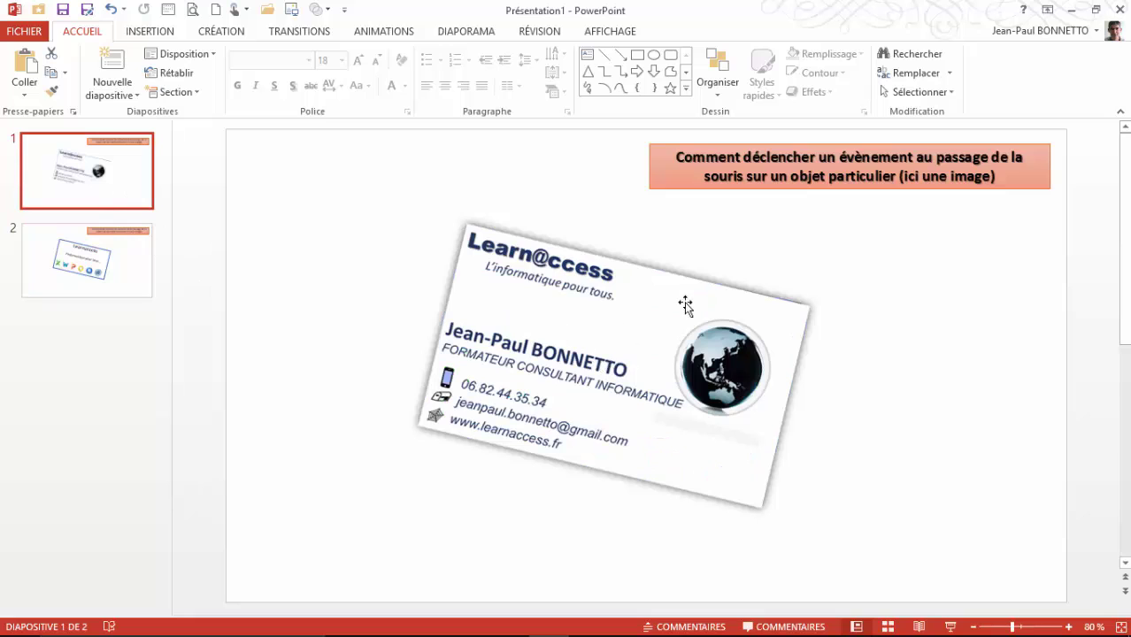
{"action": "left_click", "coordinate": [662, 307]}
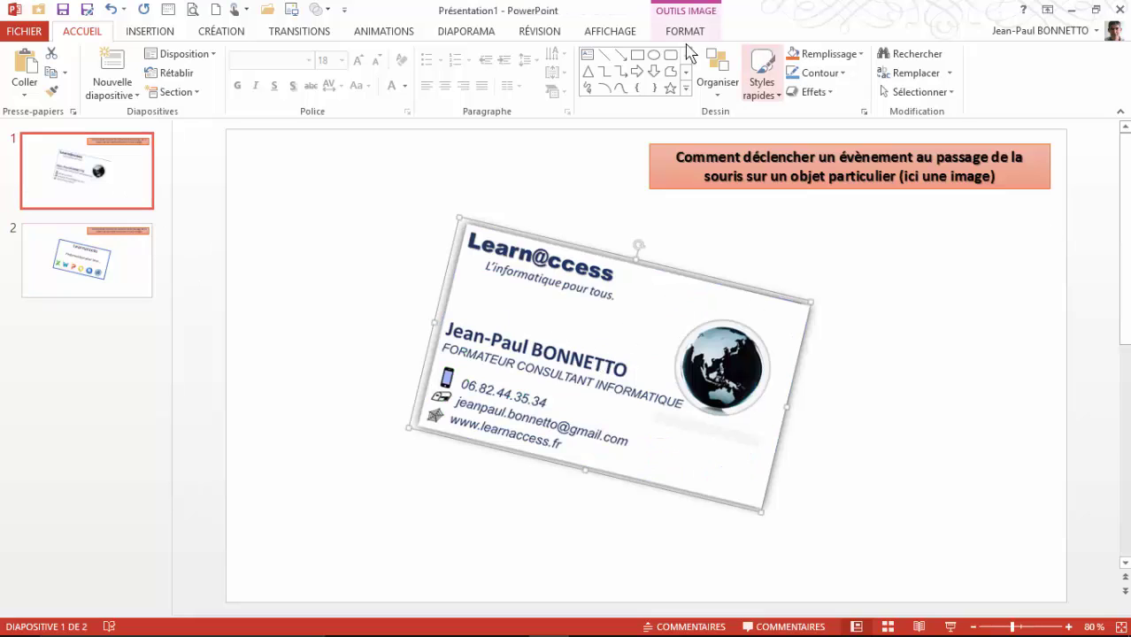
{"action": "left_click", "coordinate": [151, 34]}
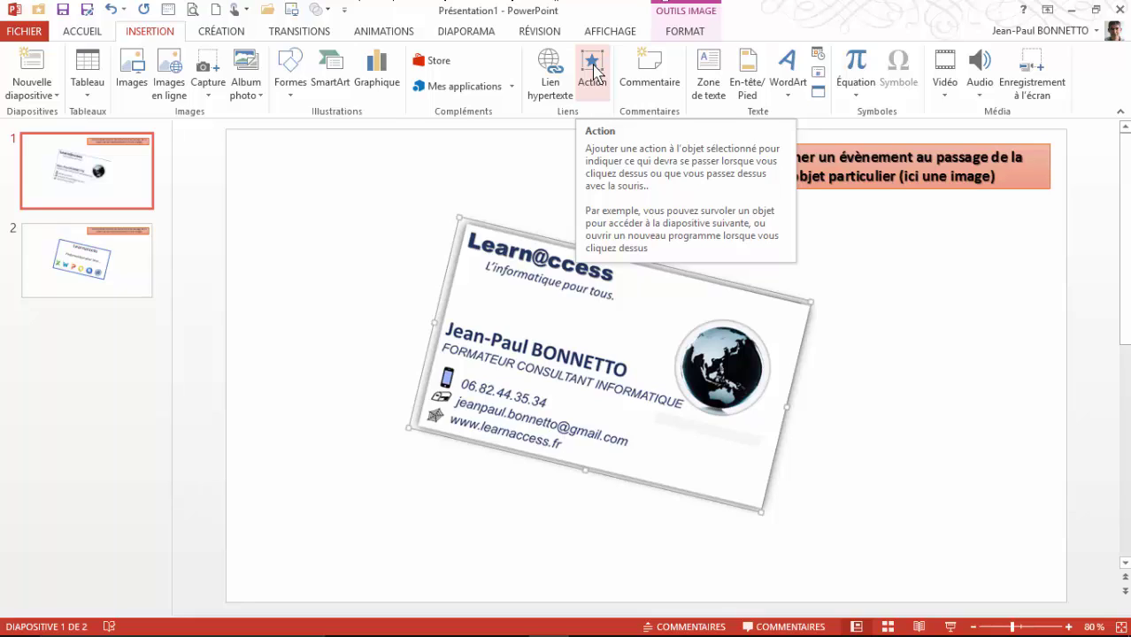
Step: Give slide 1's card a Pointer avec la souris hyperlink to Diapositive suivante, then view slide 2
{"action": "left_click", "coordinate": [593, 73]}
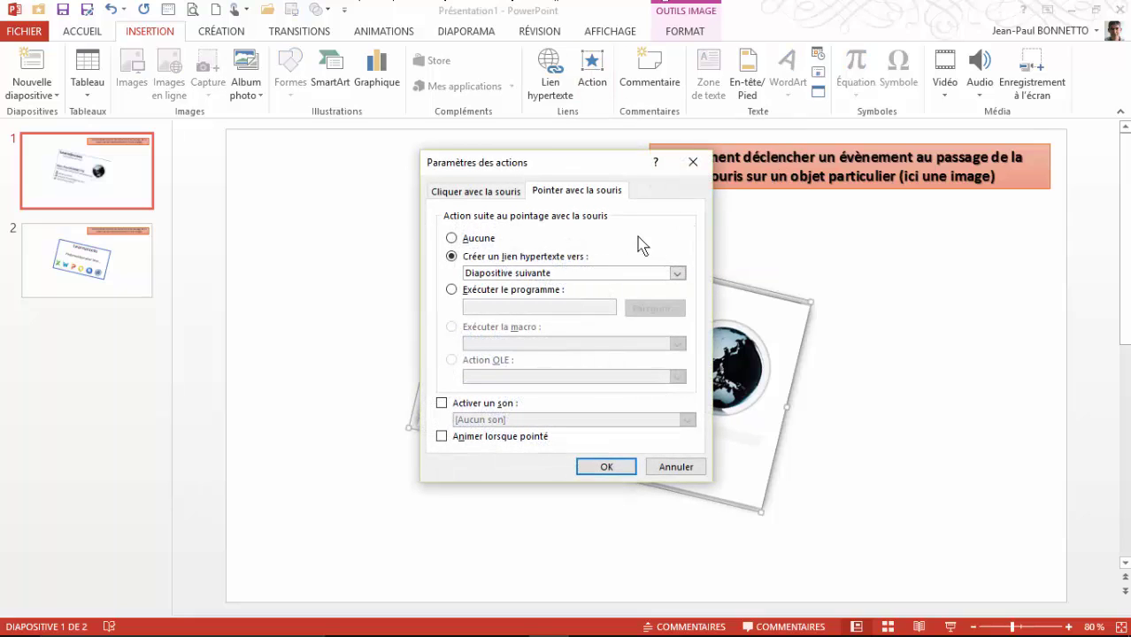
{"action": "left_click", "coordinate": [478, 191]}
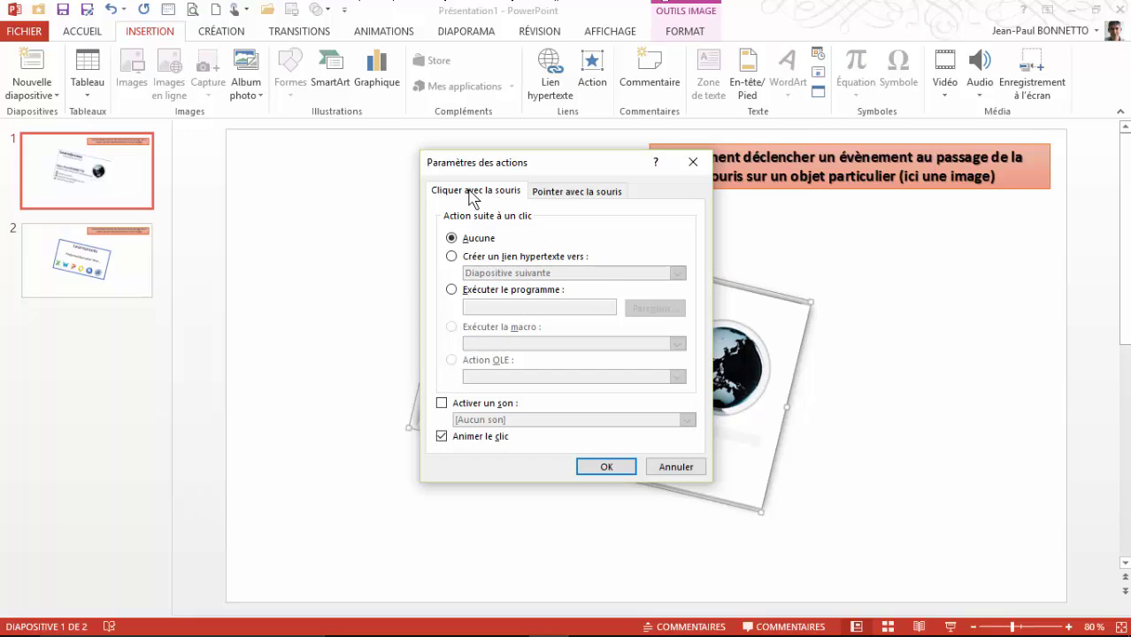
{"action": "left_click", "coordinate": [582, 197]}
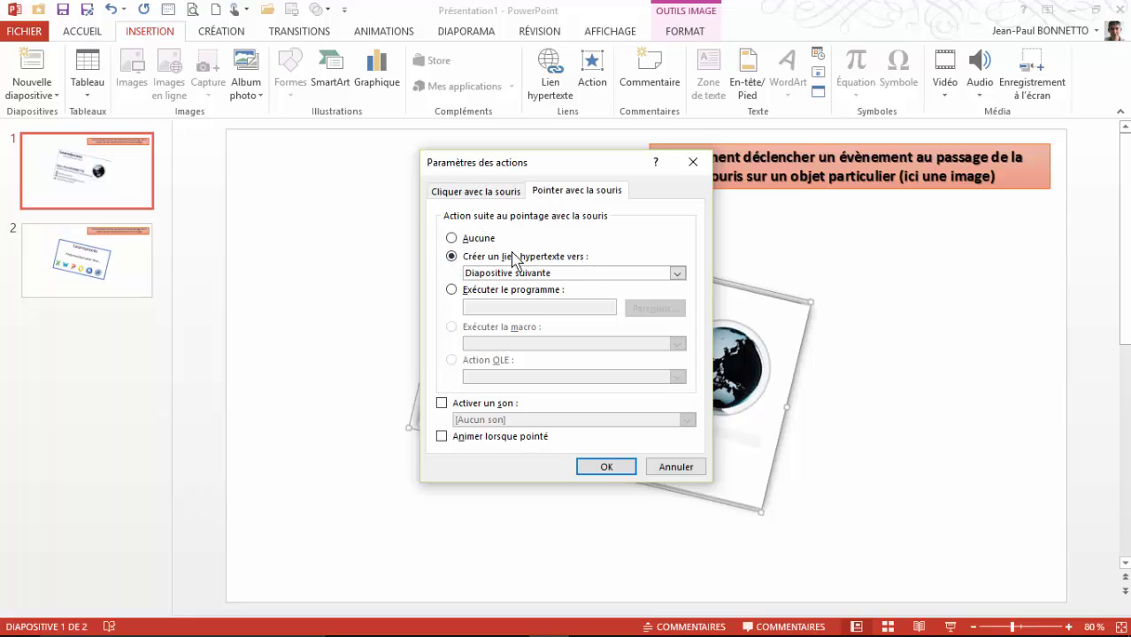
{"action": "left_click", "coordinate": [678, 274]}
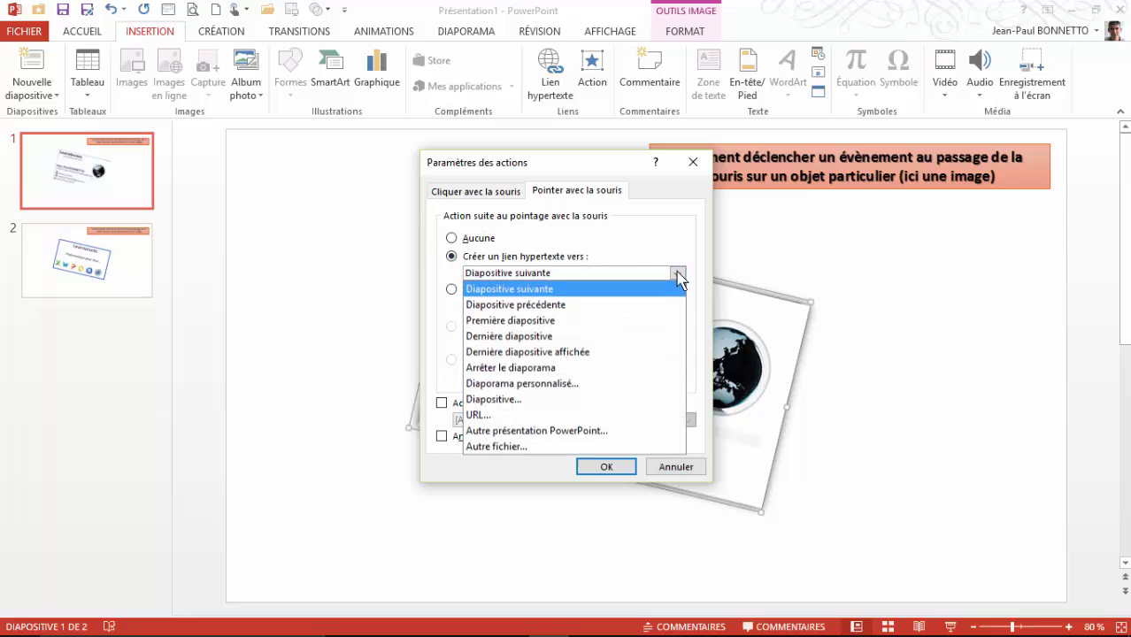
{"action": "left_click", "coordinate": [513, 292]}
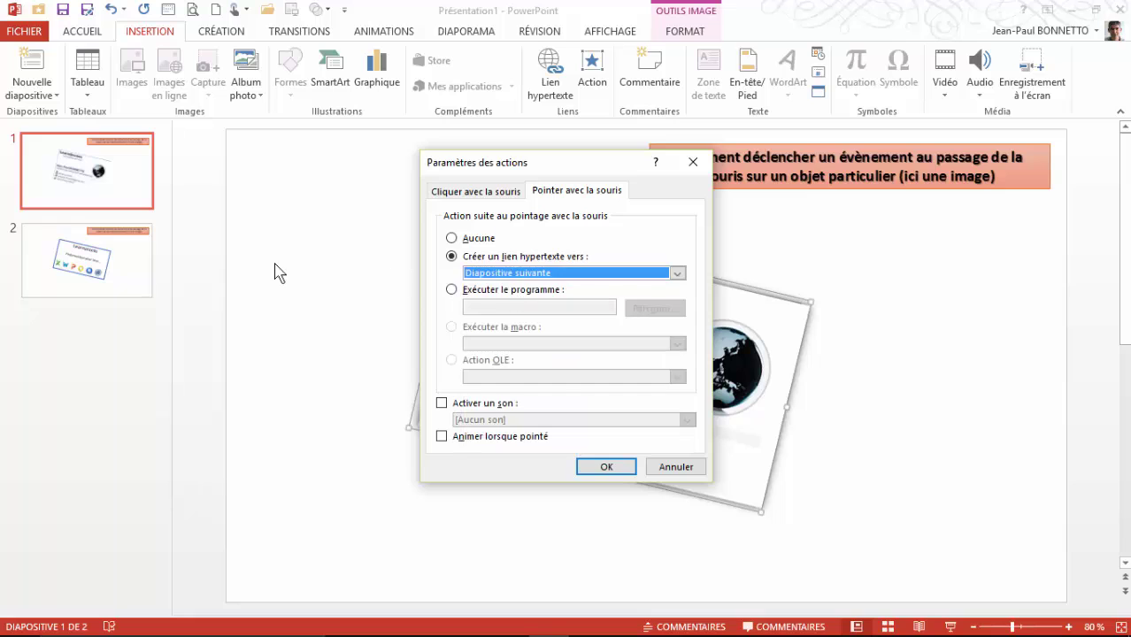
{"action": "left_click", "coordinate": [606, 467]}
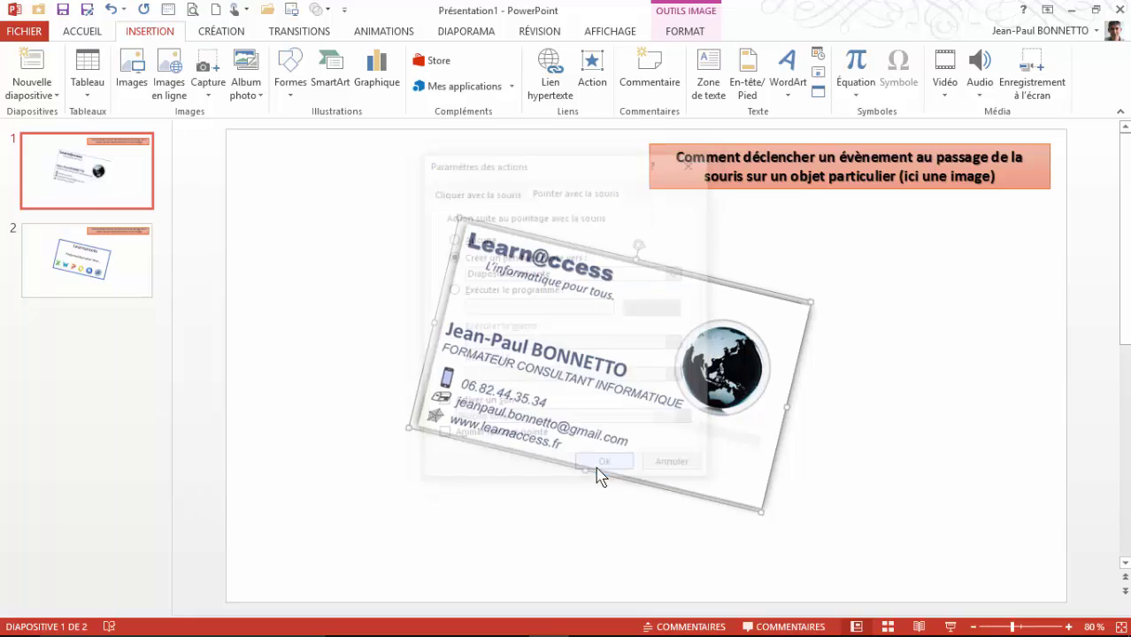
{"action": "left_click", "coordinate": [122, 285]}
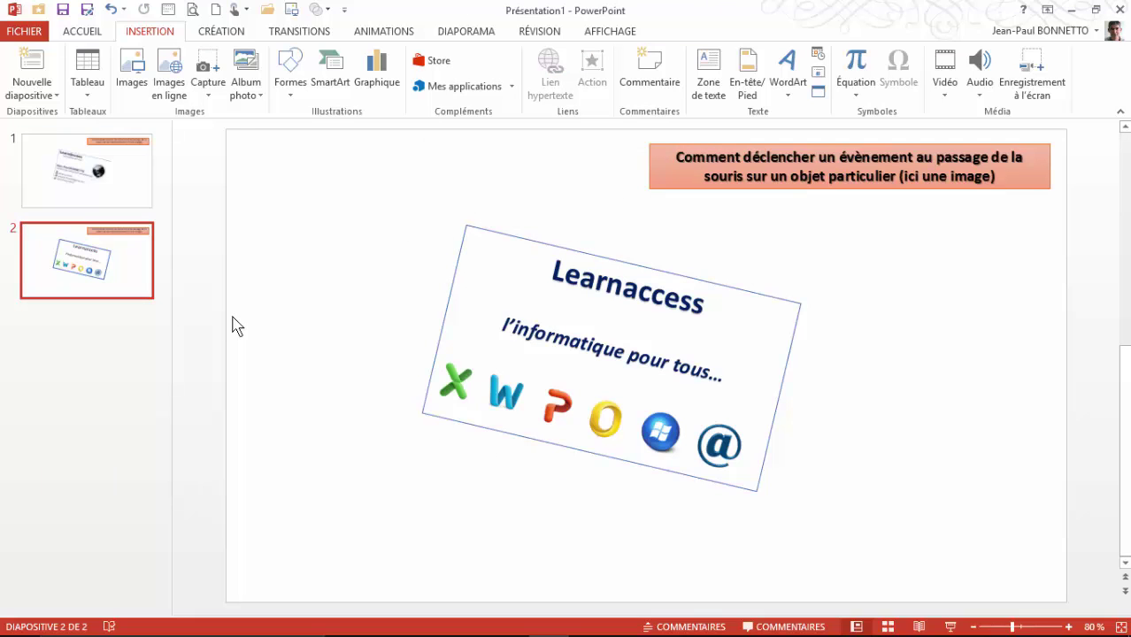
Step: Give the Learnaccess card a mouse-over hyperlink to Diapositive précédente, then return to slide 1
{"action": "left_click", "coordinate": [732, 293]}
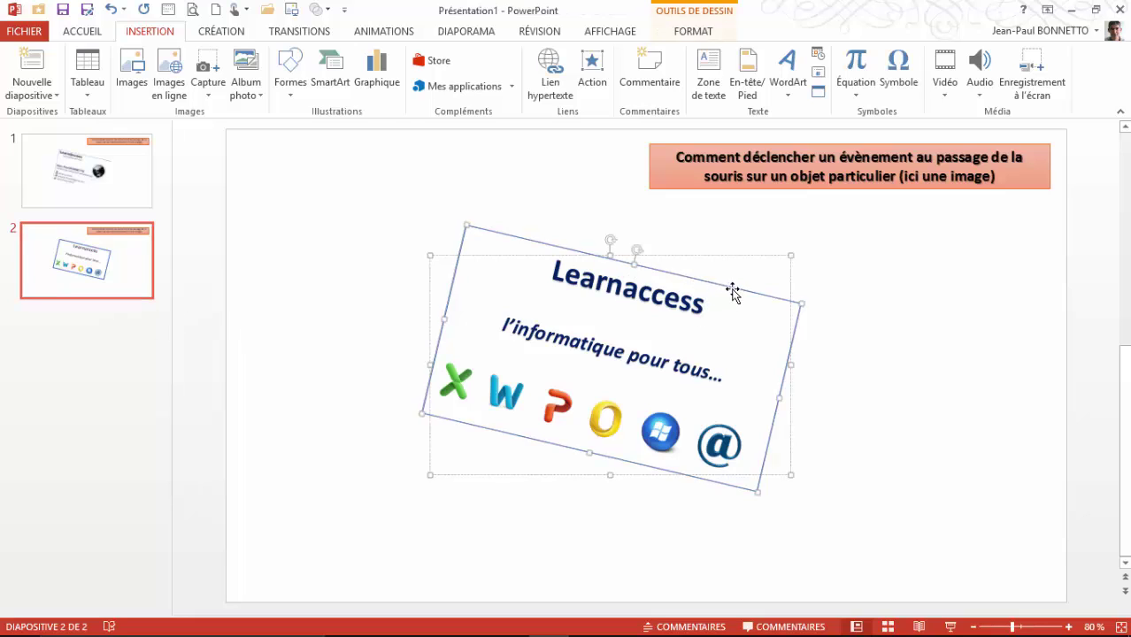
{"action": "left_click", "coordinate": [732, 293]}
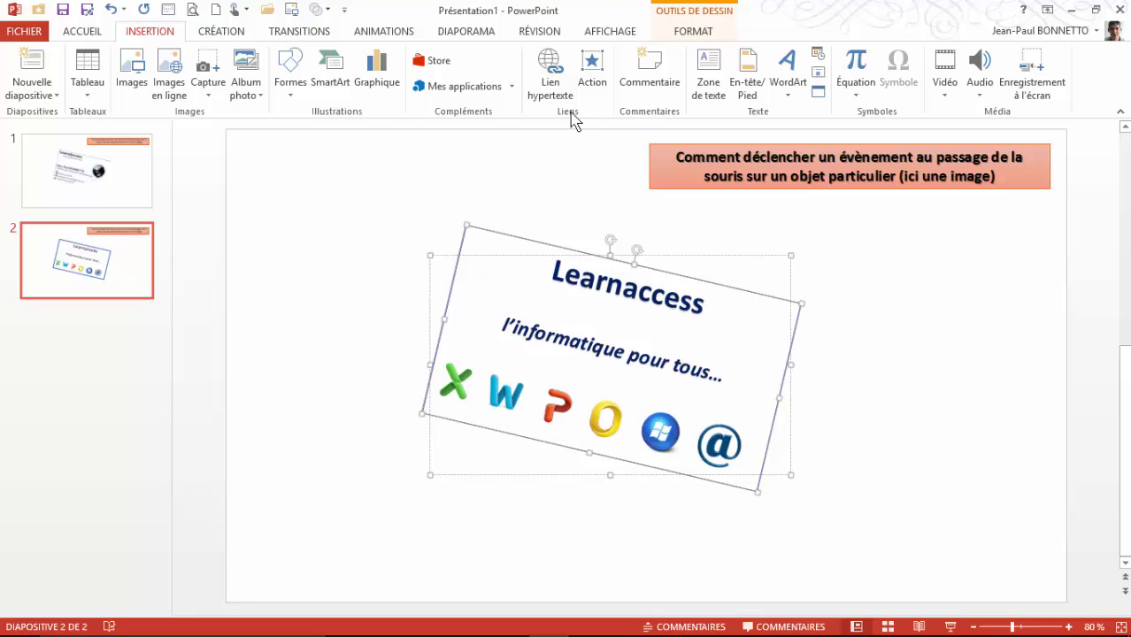
{"action": "left_click", "coordinate": [592, 67]}
{"action": "left_click", "coordinate": [587, 197]}
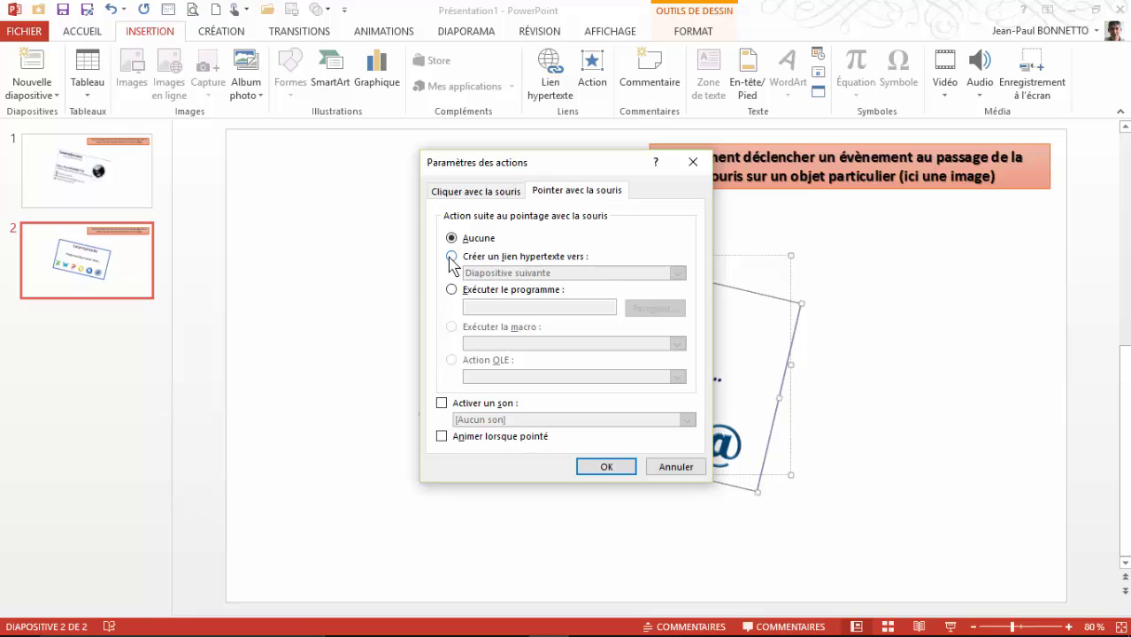
{"action": "left_click", "coordinate": [452, 257]}
{"action": "left_click", "coordinate": [678, 275]}
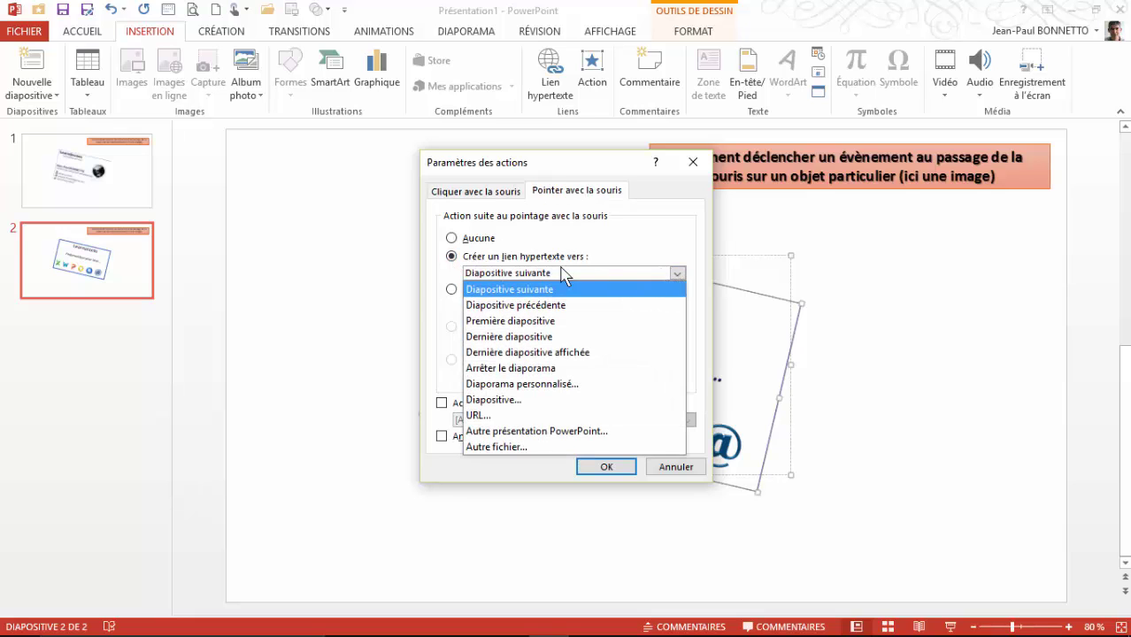
{"action": "left_click", "coordinate": [518, 304]}
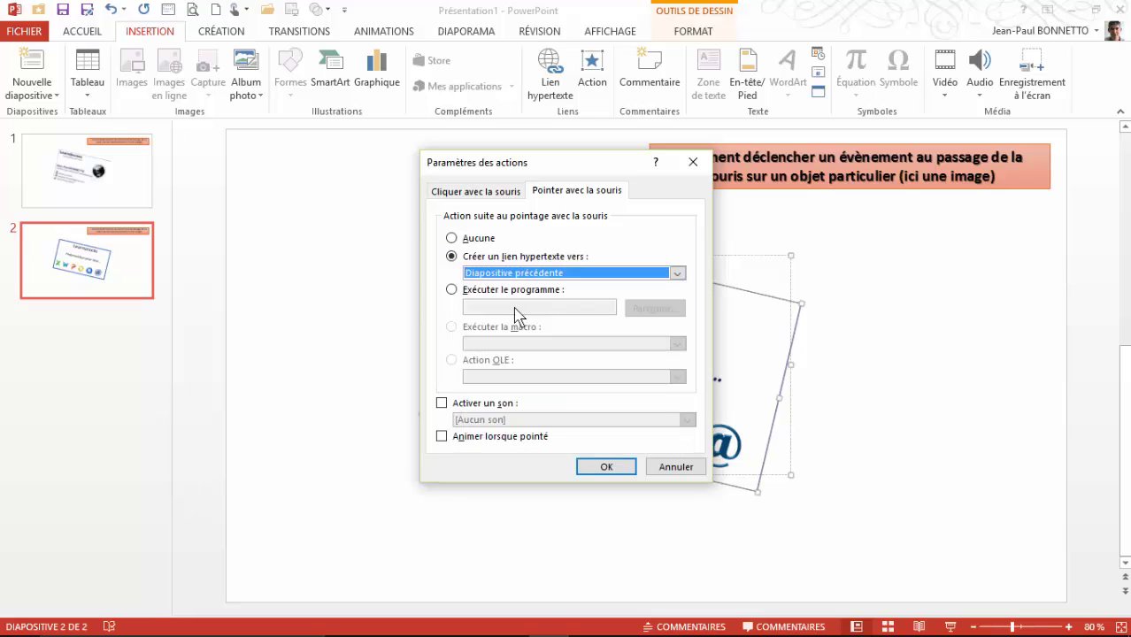
{"action": "left_click", "coordinate": [607, 467]}
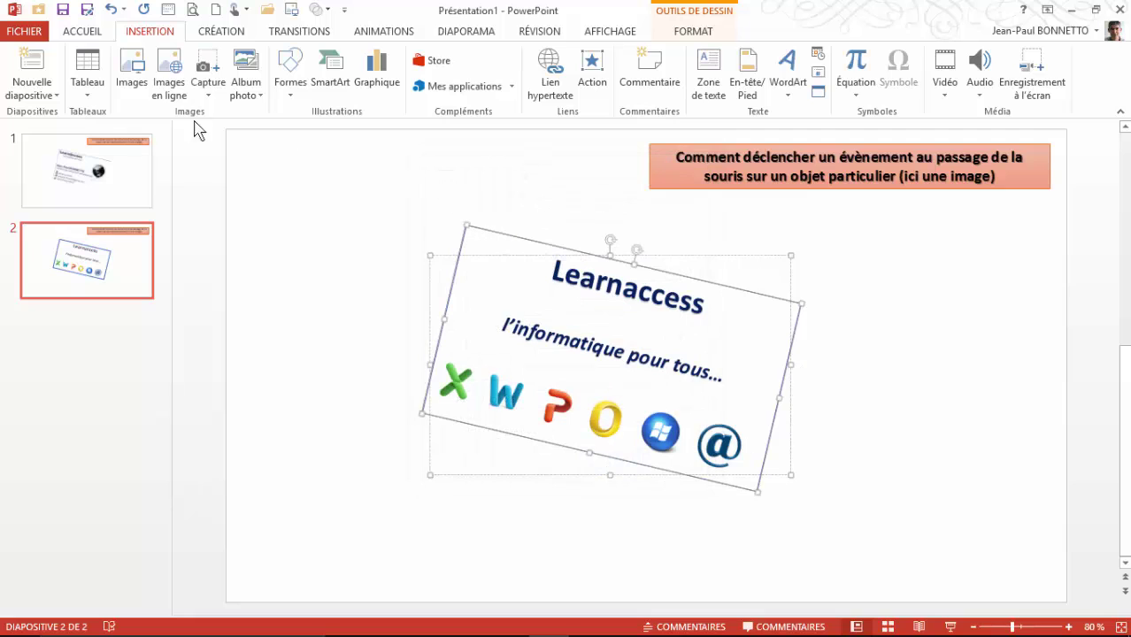
{"action": "left_click_drag", "start_coordinate": [121, 142], "coordinate": [81, 141]}
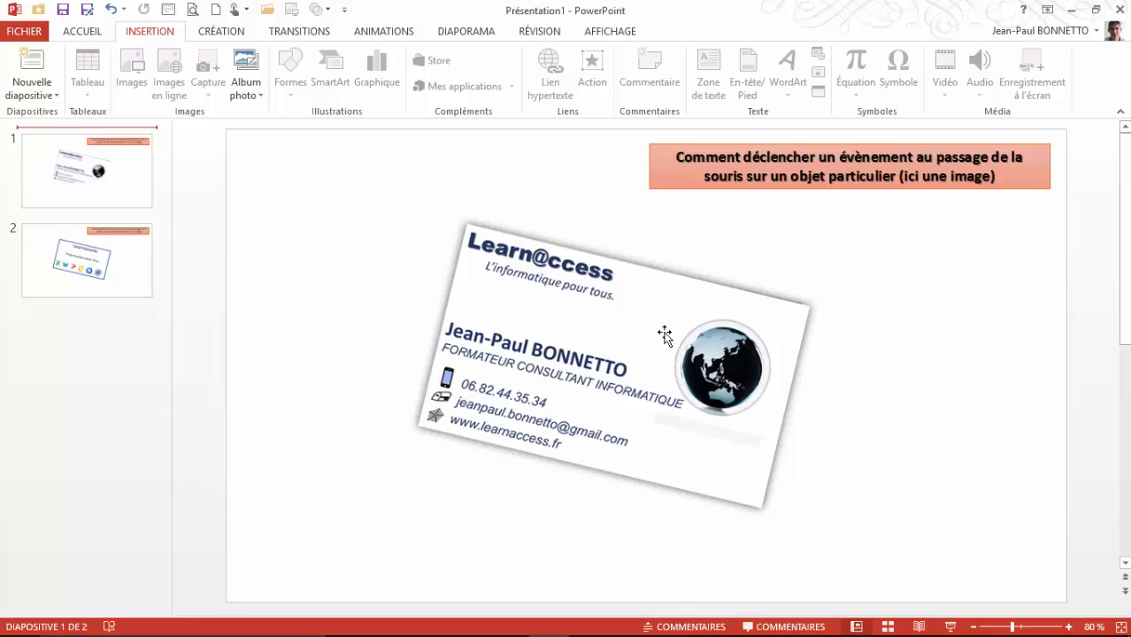
Step: Run the slideshow À partir du début, hover the cards to test the jumps, then exit
{"action": "left_click", "coordinate": [462, 33]}
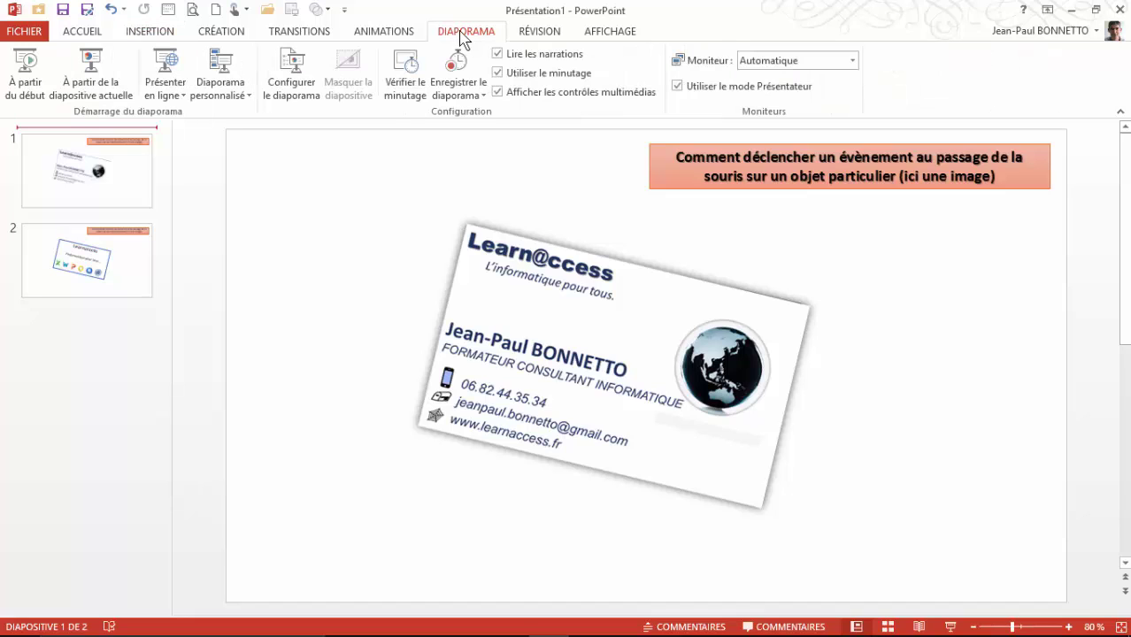
{"action": "left_click", "coordinate": [30, 76]}
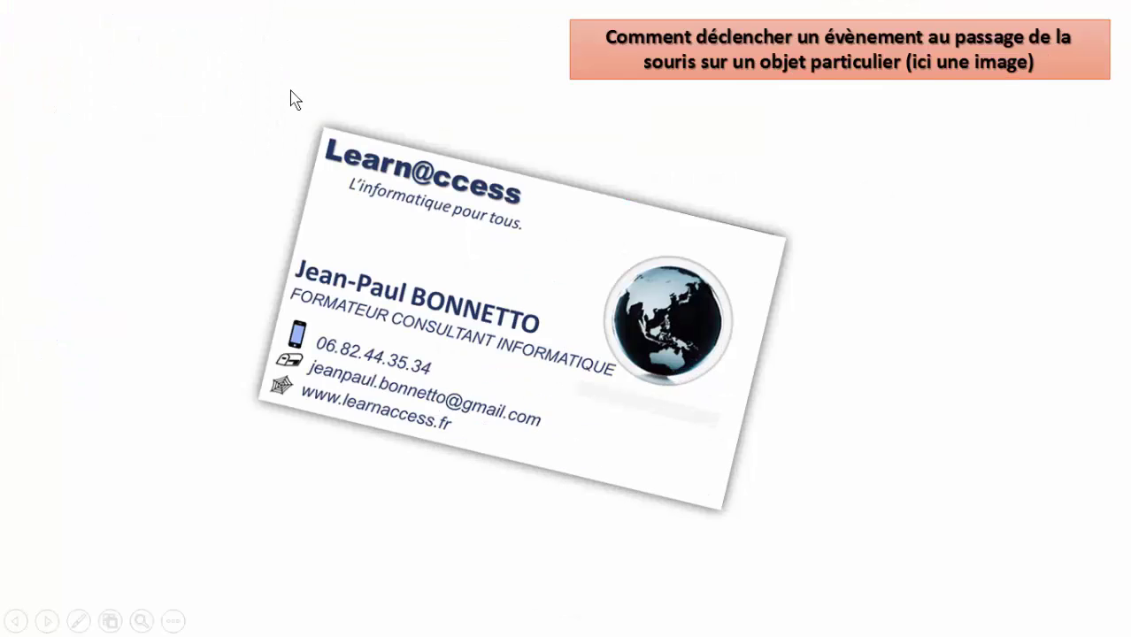
{"action": "left_click", "coordinate": [997, 321]}
{"action": "mouse_move", "coordinate": [646, 248]}
{"action": "mouse_move", "coordinate": [618, 267]}
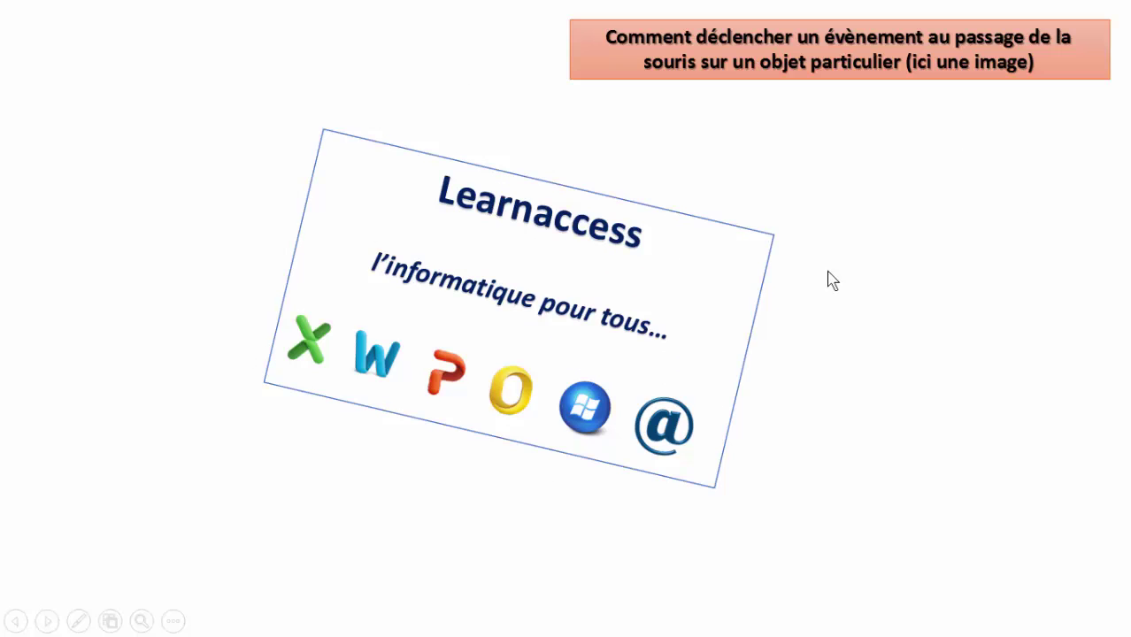
{"action": "left_click", "coordinate": [937, 289]}
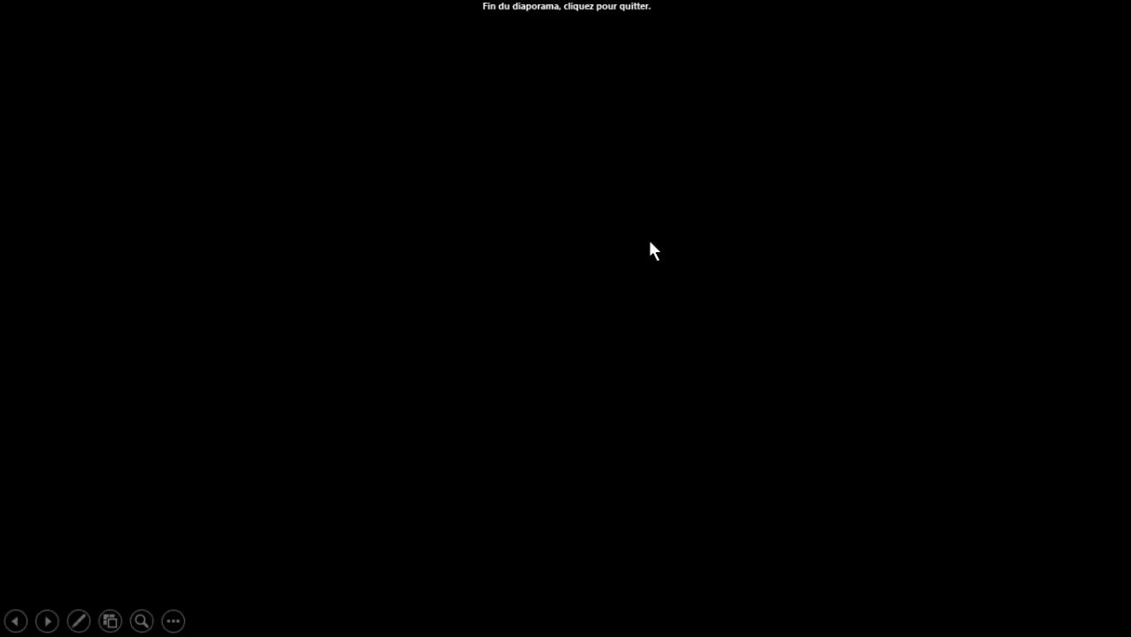
{"action": "left_click", "coordinate": [302, 236]}
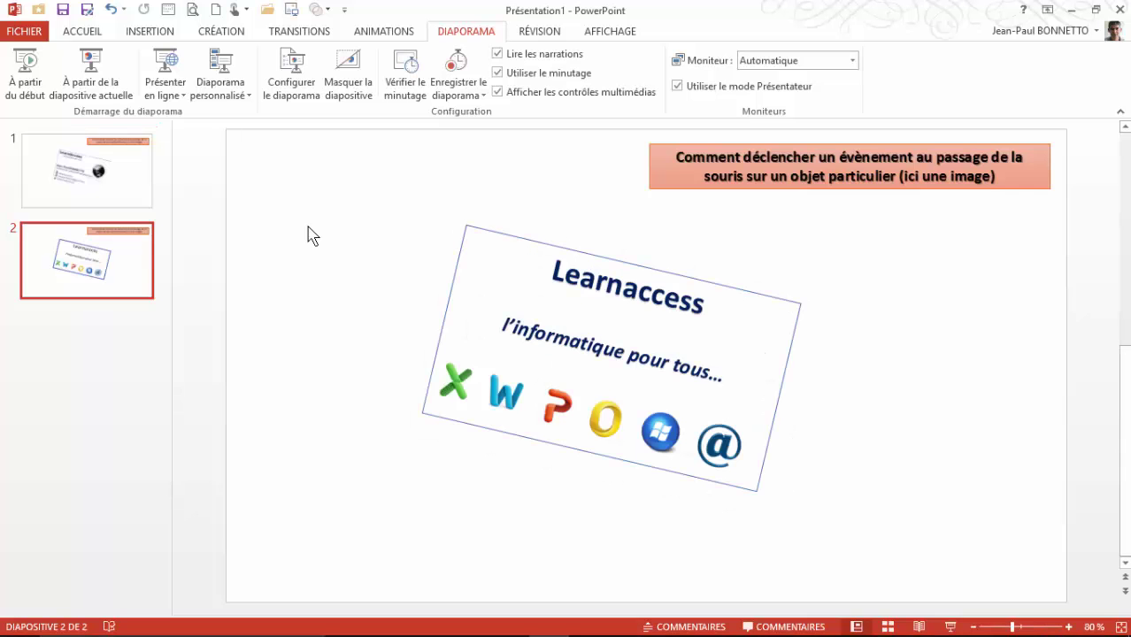
{"action": "key", "text": "F5"}
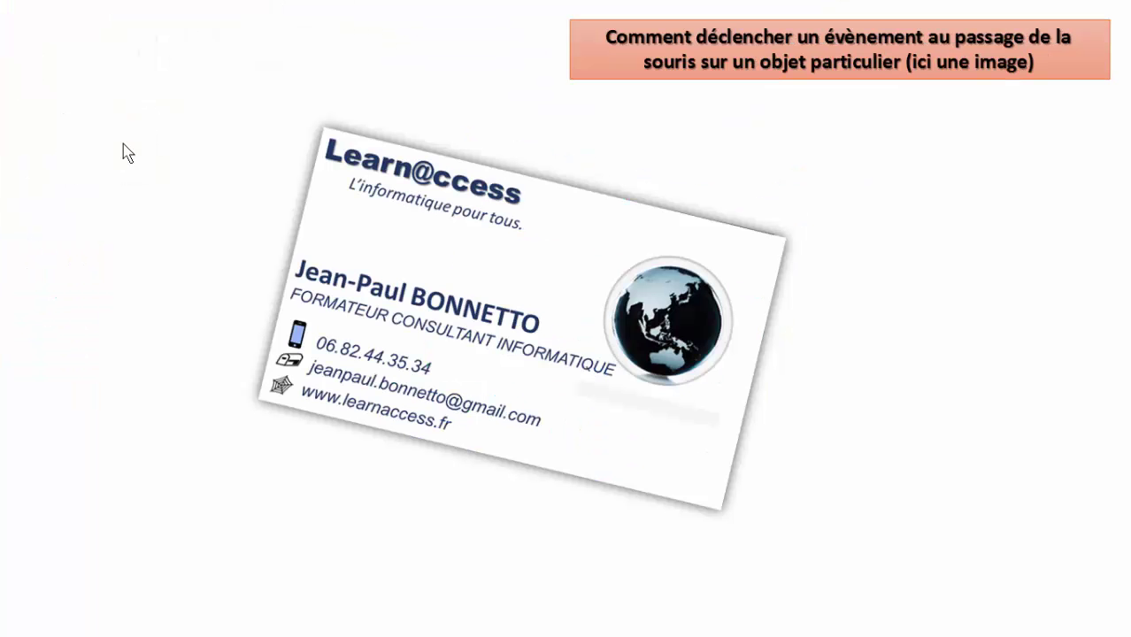
{"action": "mouse_move", "coordinate": [447, 226]}
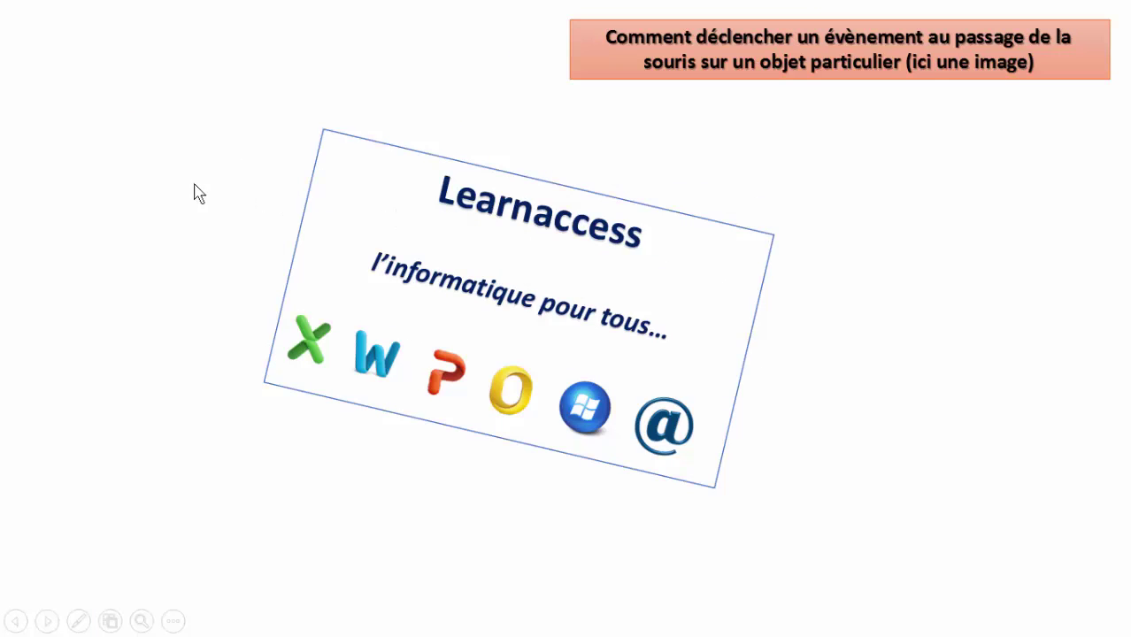
{"action": "mouse_move", "coordinate": [365, 203]}
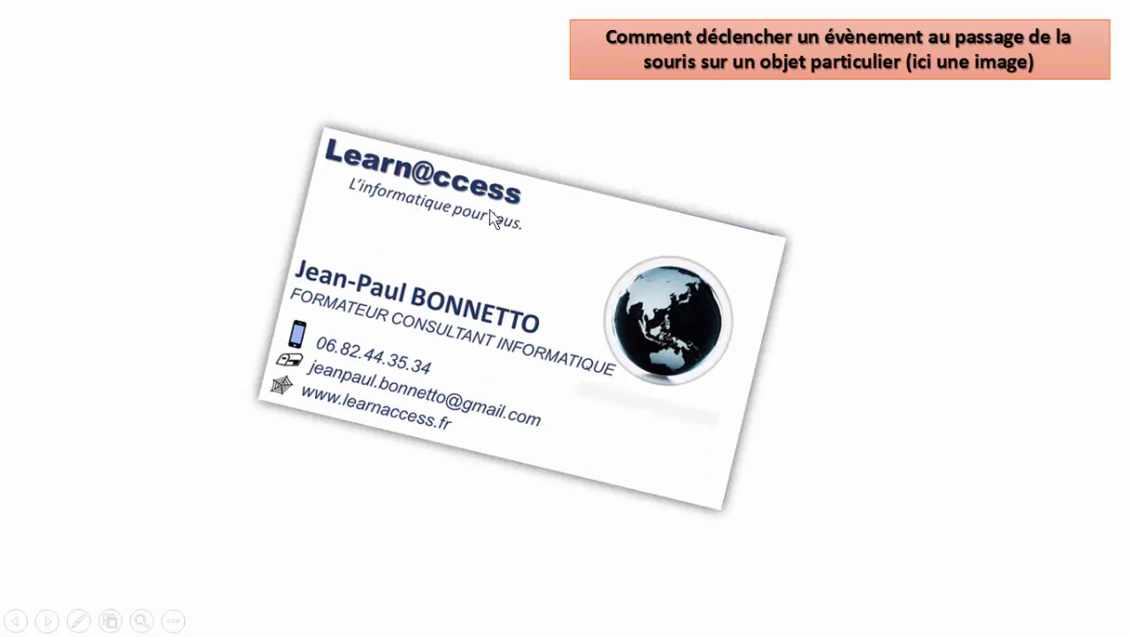
{"action": "mouse_move", "coordinate": [425, 209]}
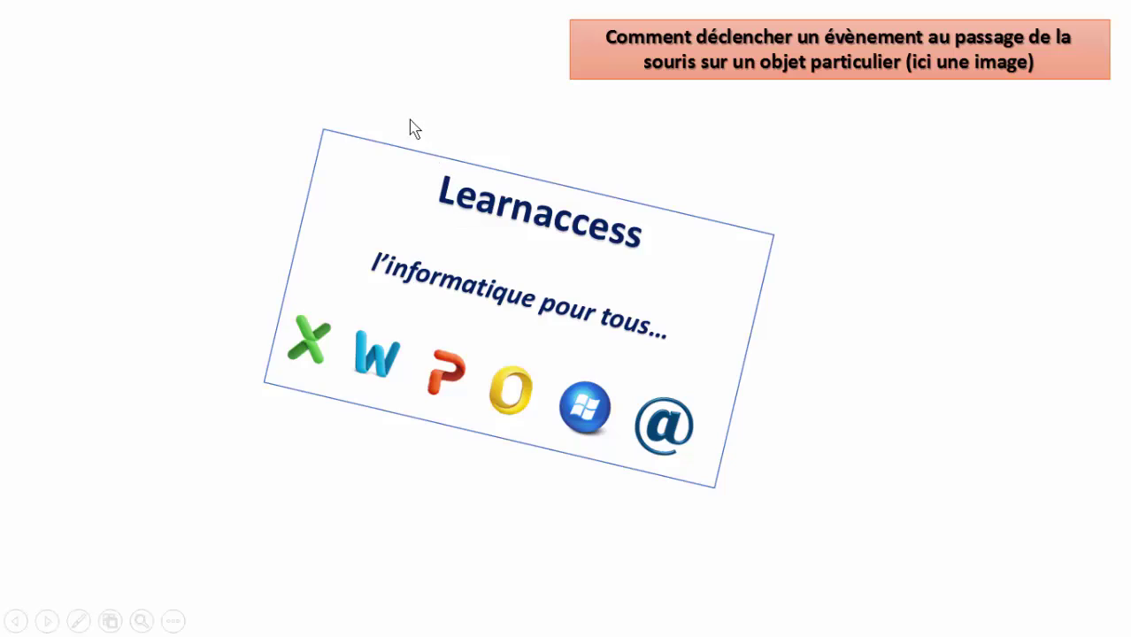
Step: Leave the slideshow and show the INSERTION ribbon with slide 2 open
{"action": "mouse_move", "coordinate": [424, 250]}
{"action": "key", "text": "Escape"}
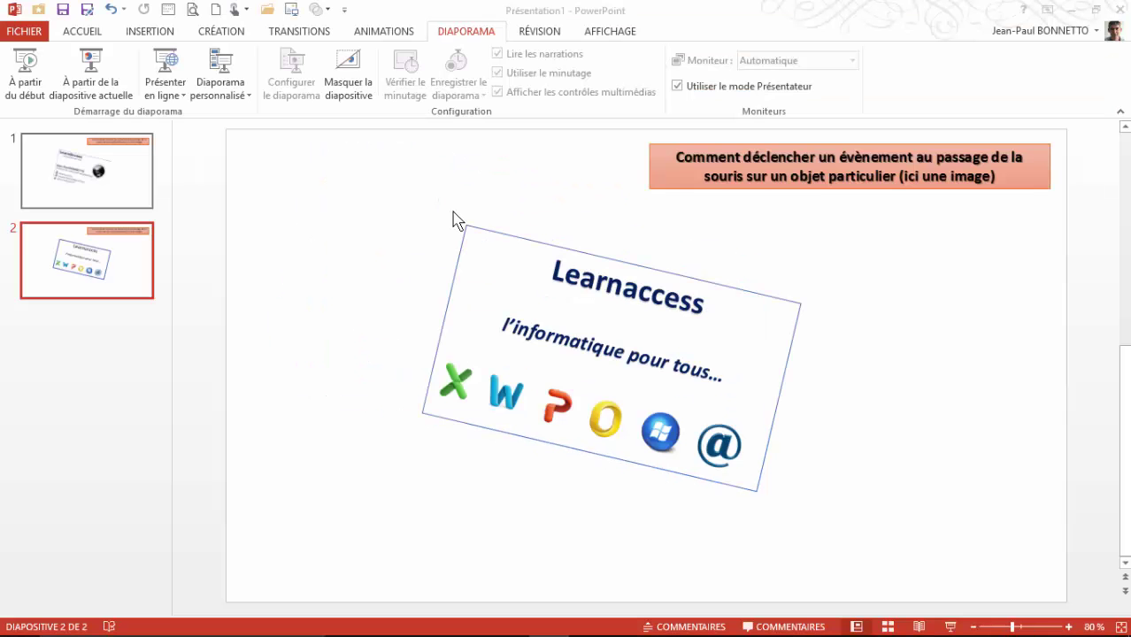
{"action": "left_click", "coordinate": [172, 30]}
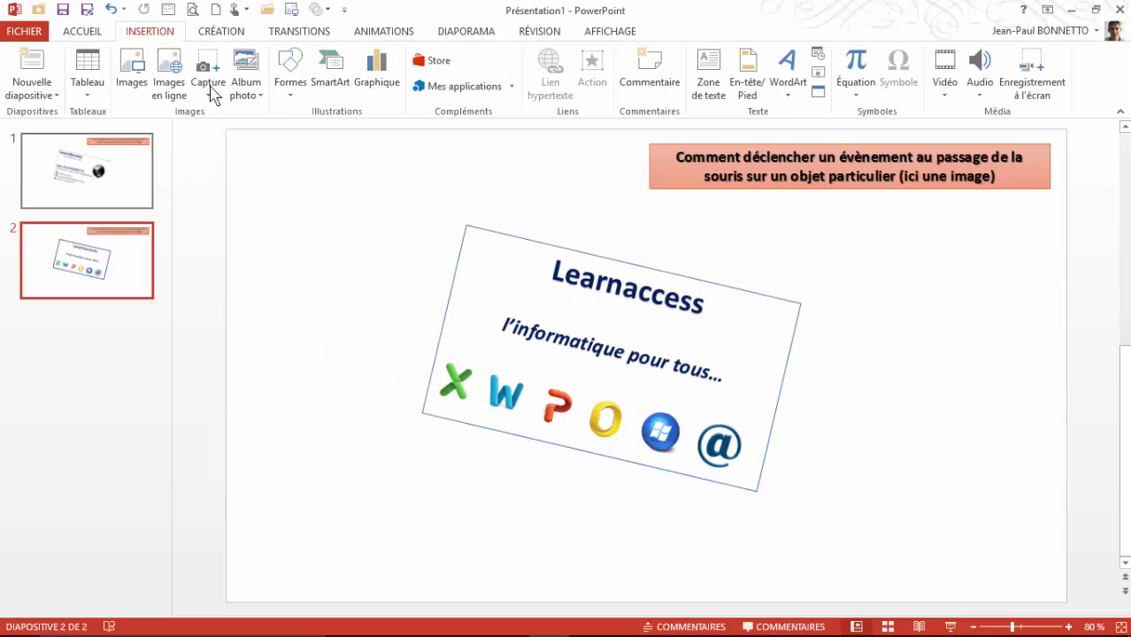